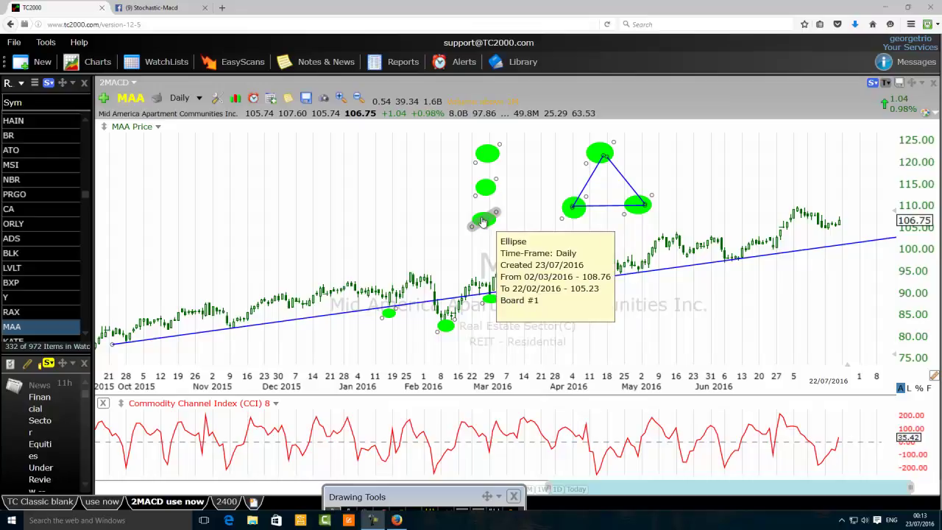
# Step: Draw vertical trend lines on both sides of the column of three green ellipses and on both sides of the triangle
pyautogui.moveTo(408, 491)
pyautogui.mouseDown()
pyautogui.moveTo(337, 388)
pyautogui.moveTo(320, 378)
pyautogui.mouseUp()
pyautogui.click(307, 401)
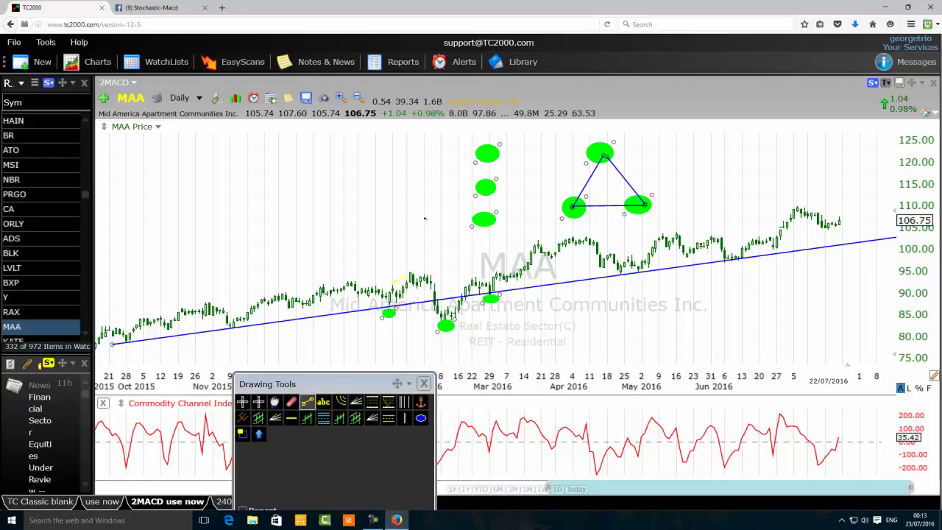
pyautogui.moveTo(464, 138)
pyautogui.mouseDown()
pyautogui.moveTo(444, 248)
pyautogui.moveTo(464, 254)
pyautogui.mouseUp()
pyautogui.click(307, 401)
pyautogui.moveTo(506, 139); pyautogui.dragTo(502, 255)
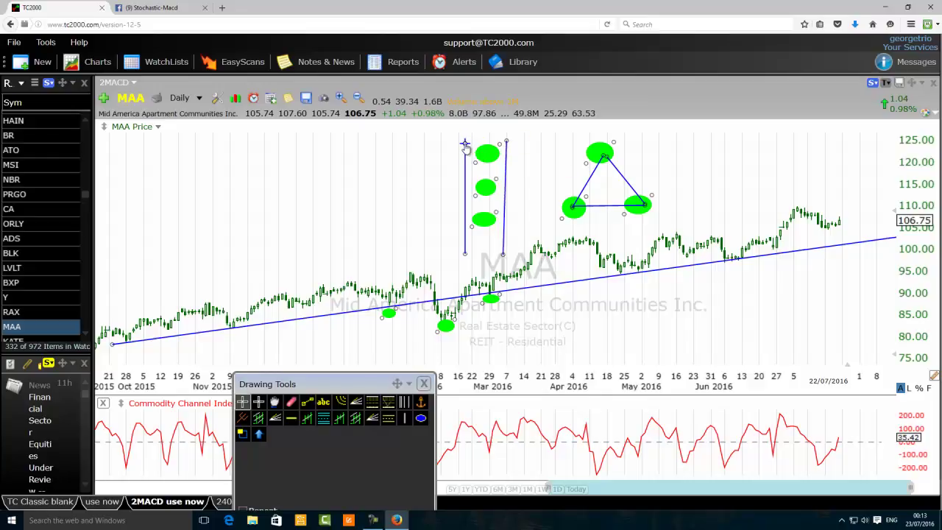
pyautogui.moveTo(506, 141); pyautogui.dragTo(503, 142)
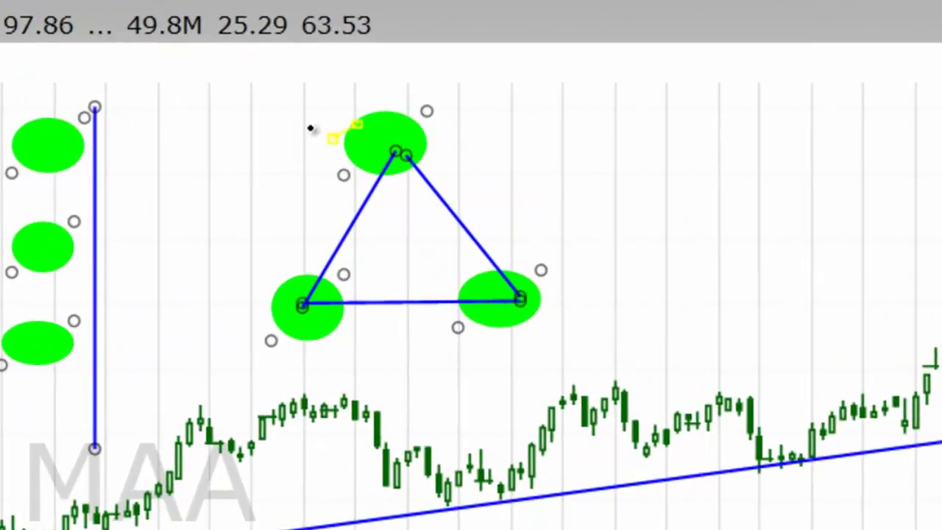
pyautogui.moveTo(248, 108)
pyautogui.mouseDown()
pyautogui.moveTo(259, 408)
pyautogui.moveTo(250, 390)
pyautogui.mouseUp()
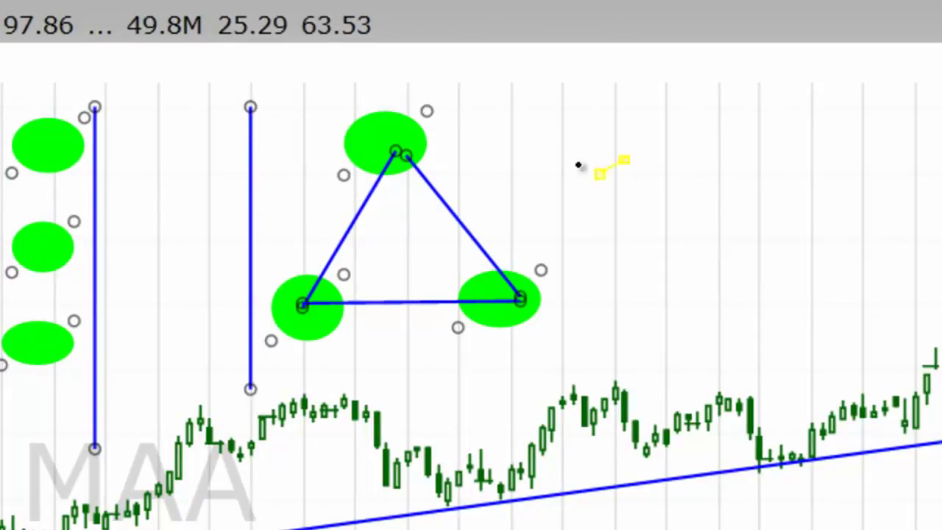
pyautogui.moveTo(562, 109); pyautogui.dragTo(561, 390)
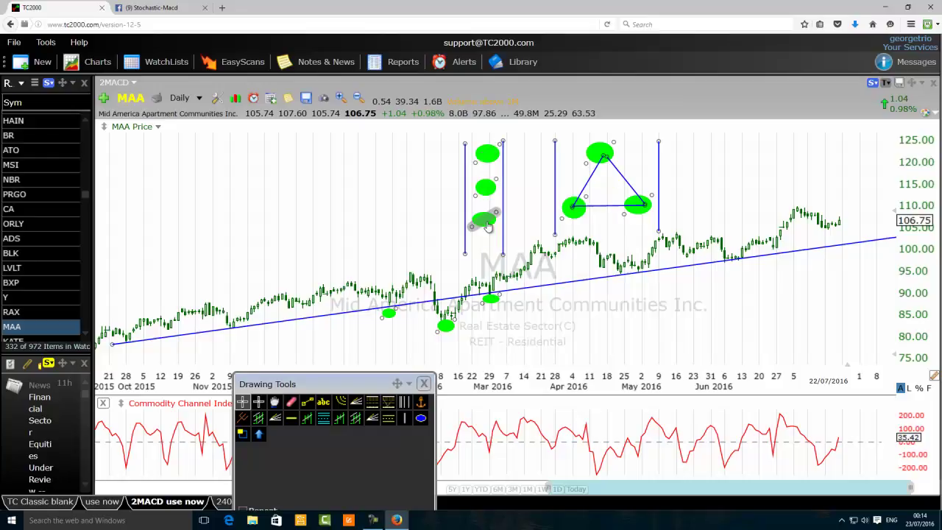
pyautogui.moveTo(485, 224)
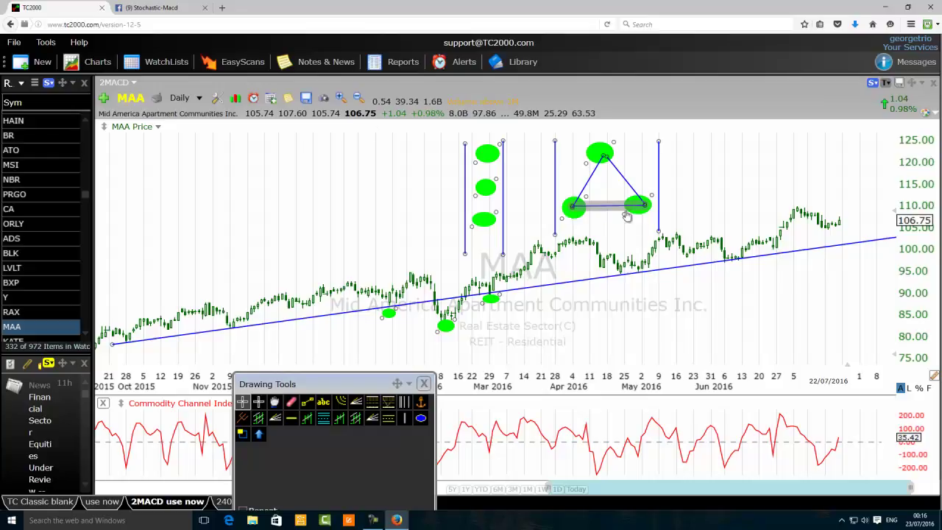
pyautogui.moveTo(640, 211)
pyautogui.moveTo(639, 210); pyautogui.dragTo(646, 207)
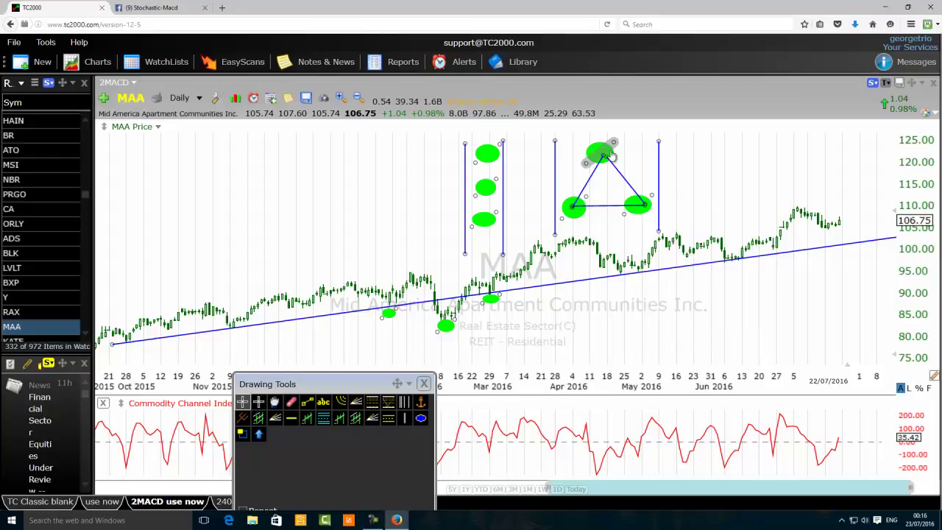
pyautogui.moveTo(604, 152)
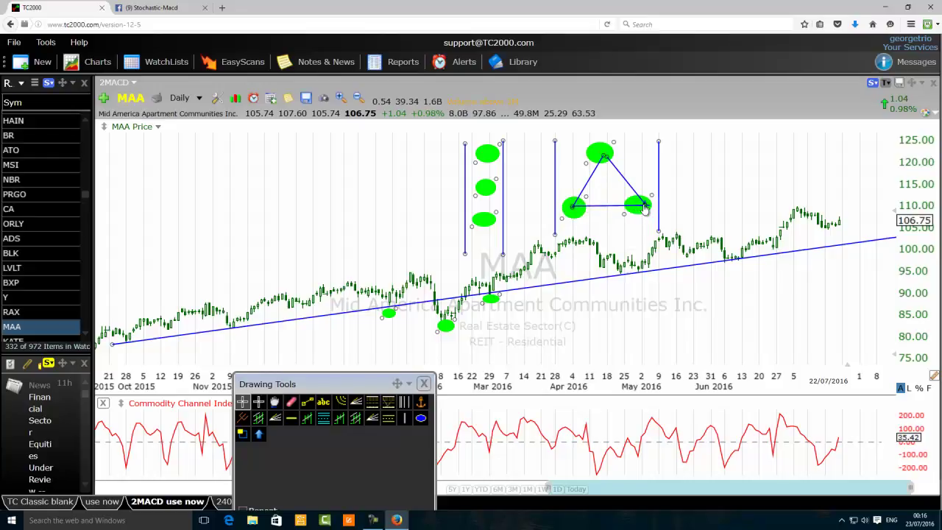
# Step: Draw three small ellipses inside the triangle, one near each corner
pyautogui.click(421, 420)
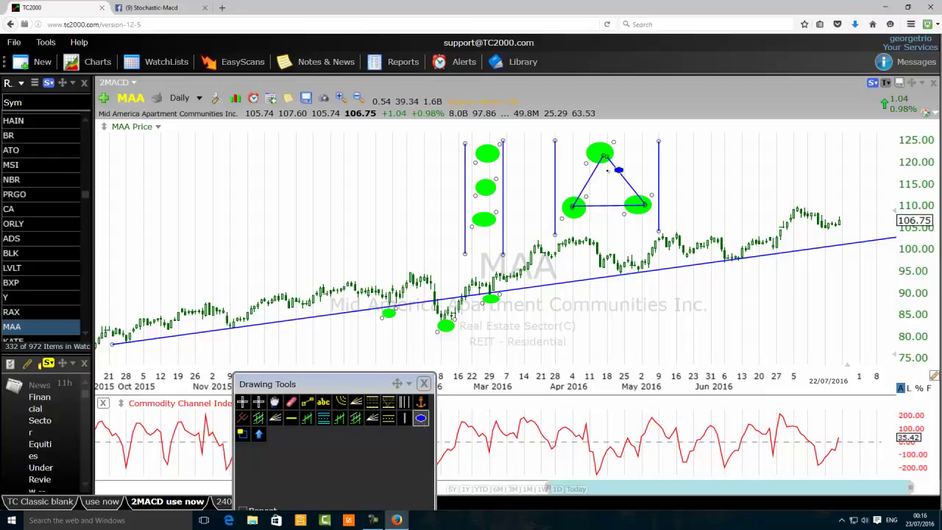
pyautogui.moveTo(614, 167); pyautogui.dragTo(622, 173)
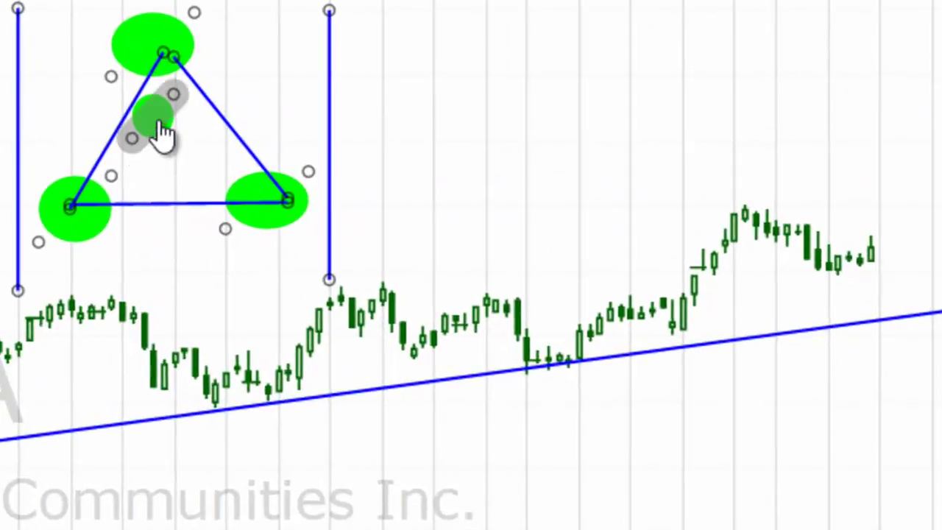
pyautogui.moveTo(184, 117); pyautogui.dragTo(175, 114)
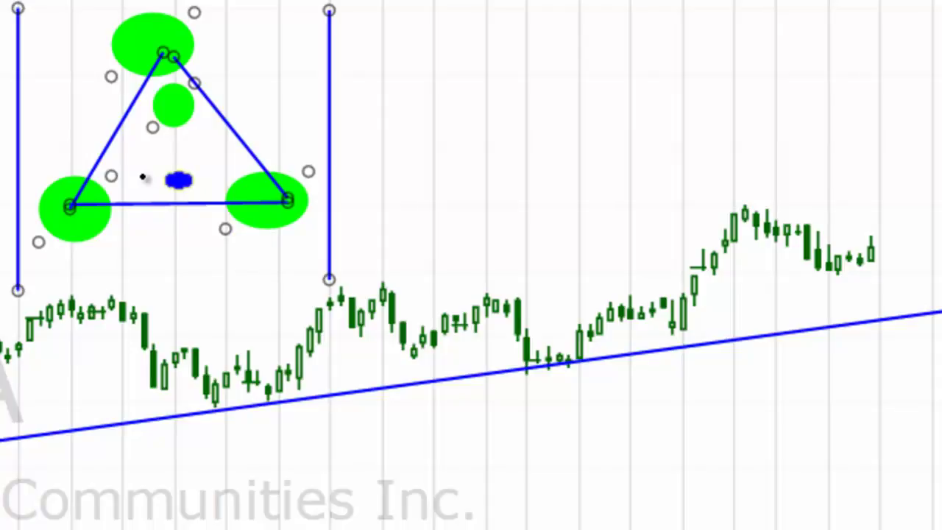
pyautogui.moveTo(143, 166); pyautogui.dragTo(90, 203)
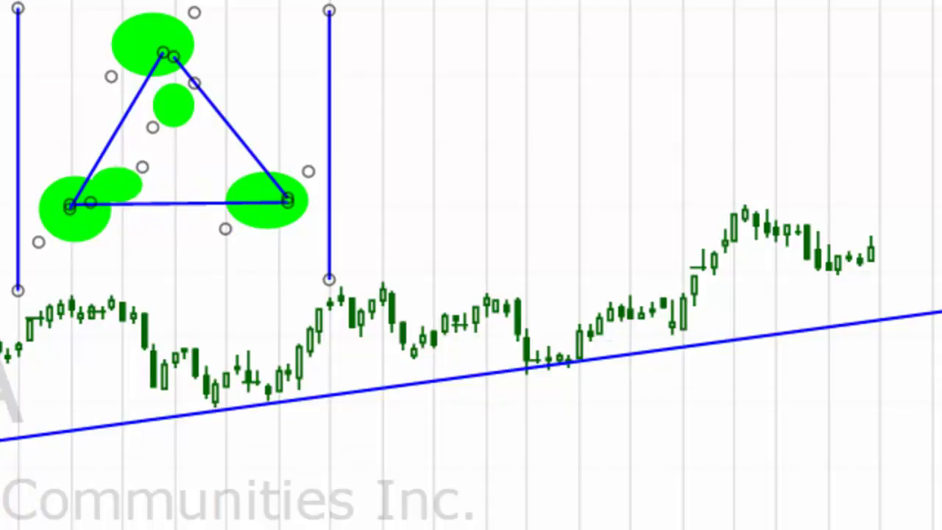
pyautogui.moveTo(236, 161); pyautogui.dragTo(193, 205)
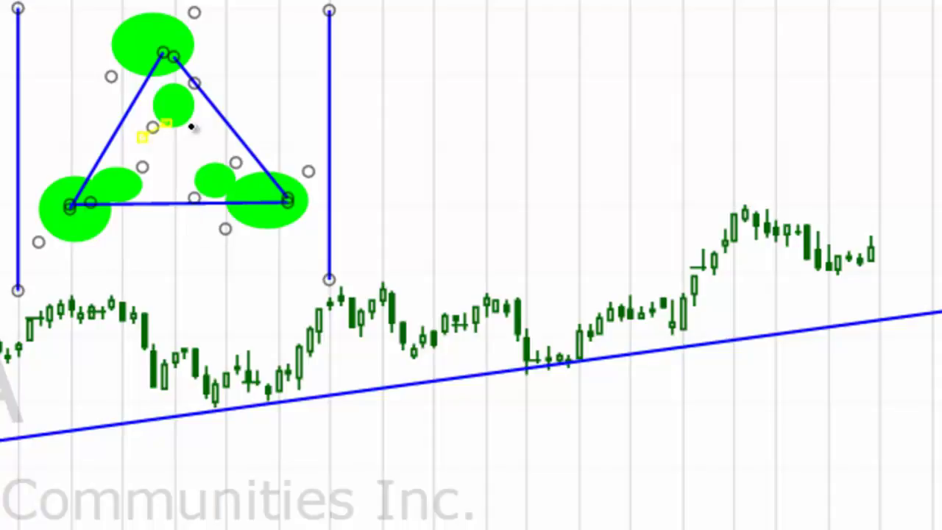
# Step: Connect the three small inner ellipses with trend lines to form a smaller triangle inside the large one
pyautogui.moveTo(163, 101); pyautogui.dragTo(121, 177)
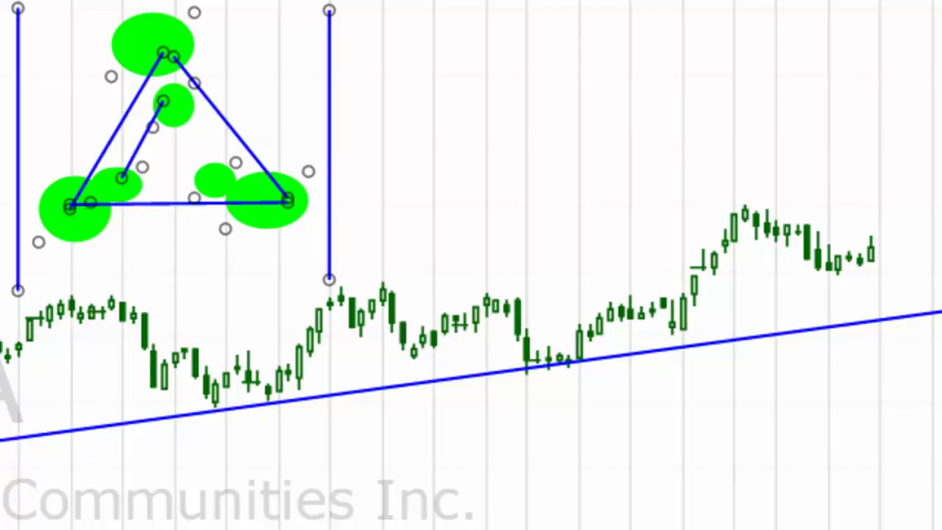
pyautogui.moveTo(163, 93); pyautogui.dragTo(215, 180)
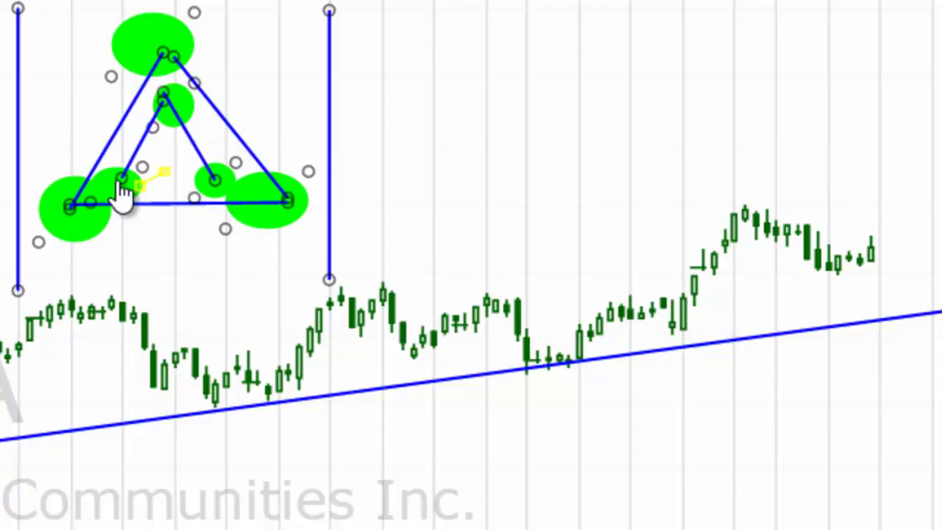
pyautogui.moveTo(121, 177); pyautogui.dragTo(214, 180)
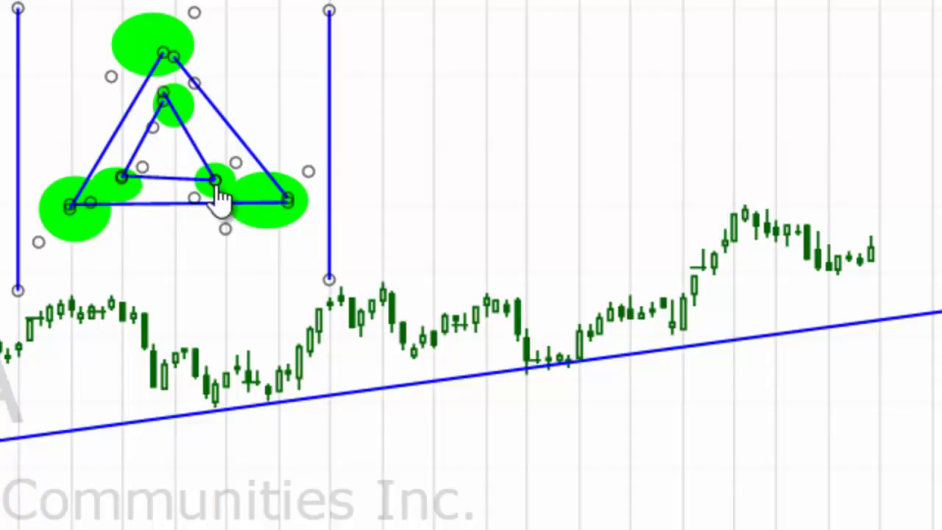
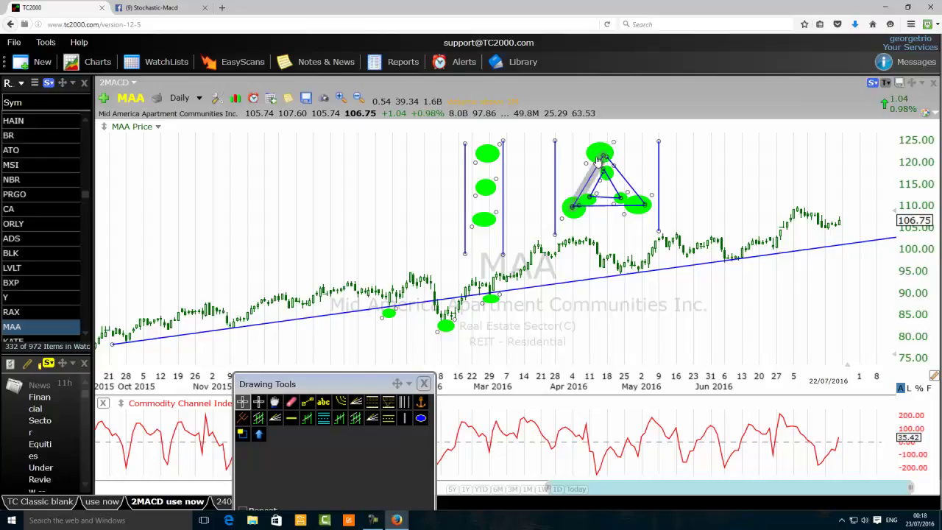
pyautogui.moveTo(602, 153)
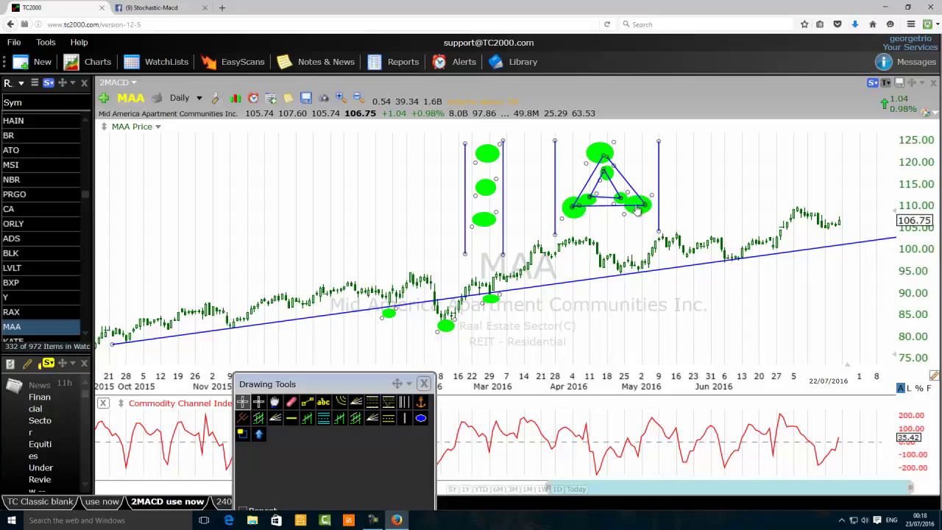
# Step: Mark the late-September and early-November 2015 lows with ellipses just below the long rising trend line, widening the November one
pyautogui.moveTo(640, 210)
pyautogui.moveTo(505, 246)
pyautogui.click(420, 425)
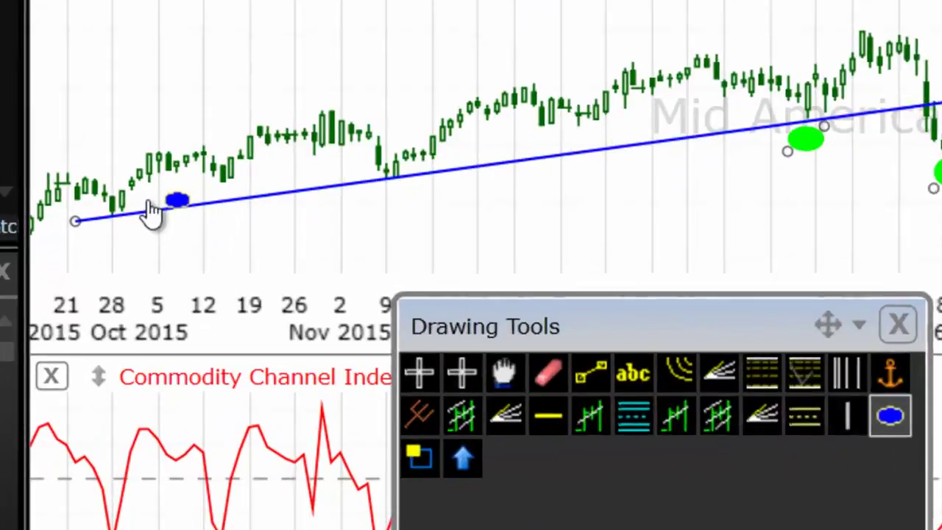
pyautogui.moveTo(140, 312); pyautogui.dragTo(119, 346)
pyautogui.moveTo(125, 201); pyautogui.dragTo(130, 227)
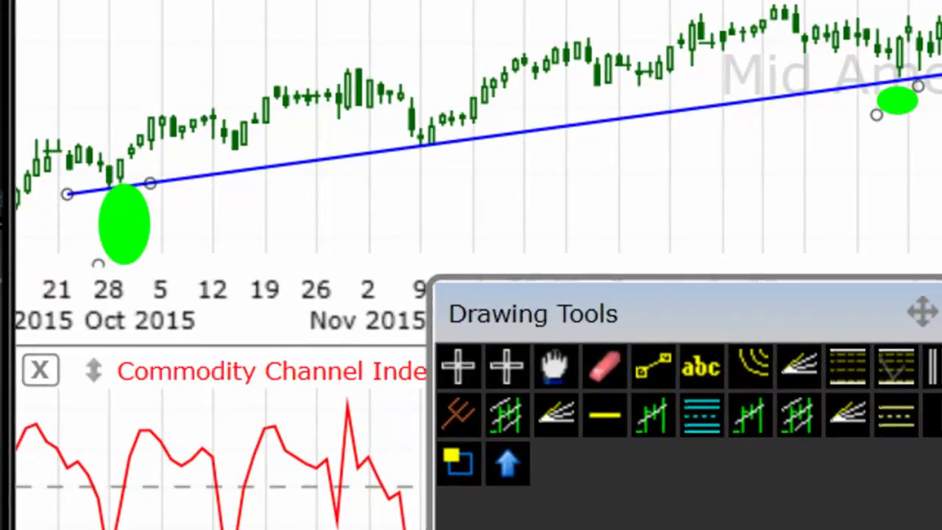
pyautogui.moveTo(451, 132)
pyautogui.mouseDown()
pyautogui.moveTo(417, 154)
pyautogui.moveTo(410, 236)
pyautogui.moveTo(441, 177)
pyautogui.moveTo(399, 199)
pyautogui.moveTo(427, 184)
pyautogui.moveTo(429, 198)
pyautogui.mouseUp()
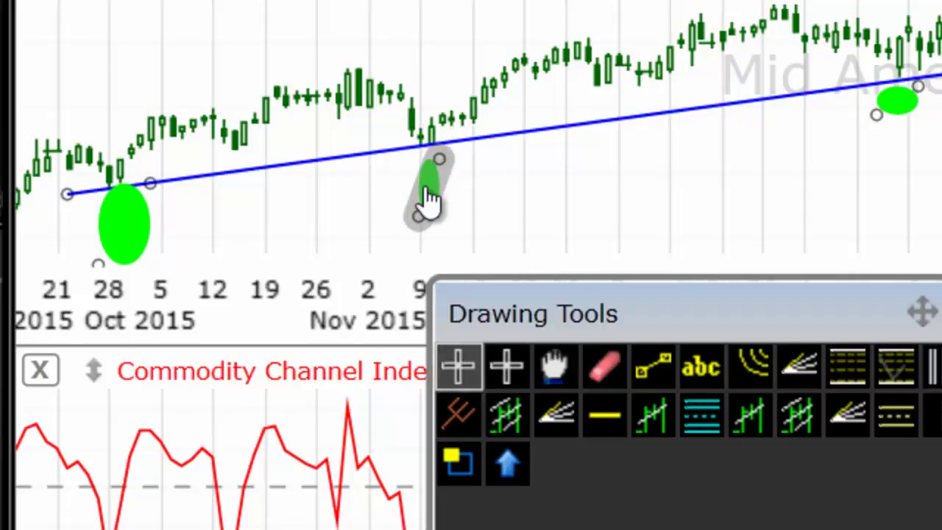
pyautogui.moveTo(438, 159); pyautogui.dragTo(482, 150)
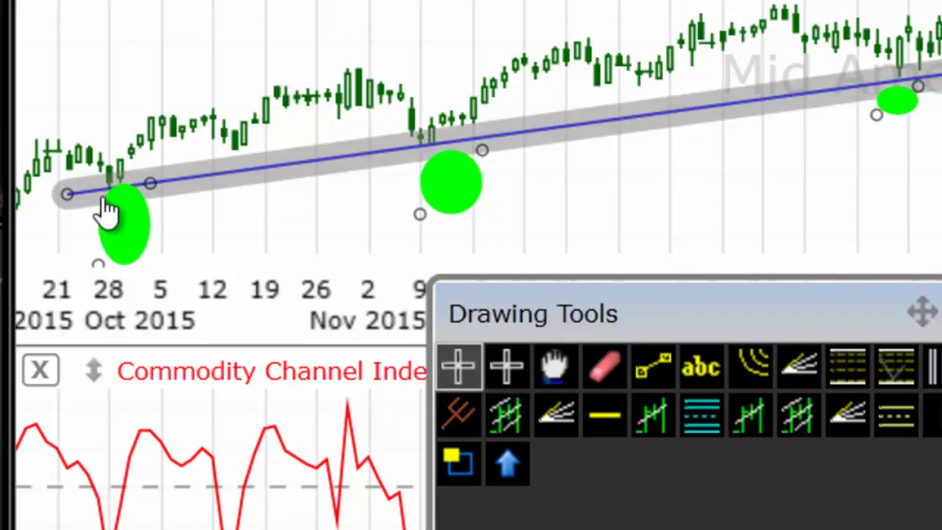
# Step: Change the color of the long rising trend line to red
pyautogui.rightClick(817, 103)
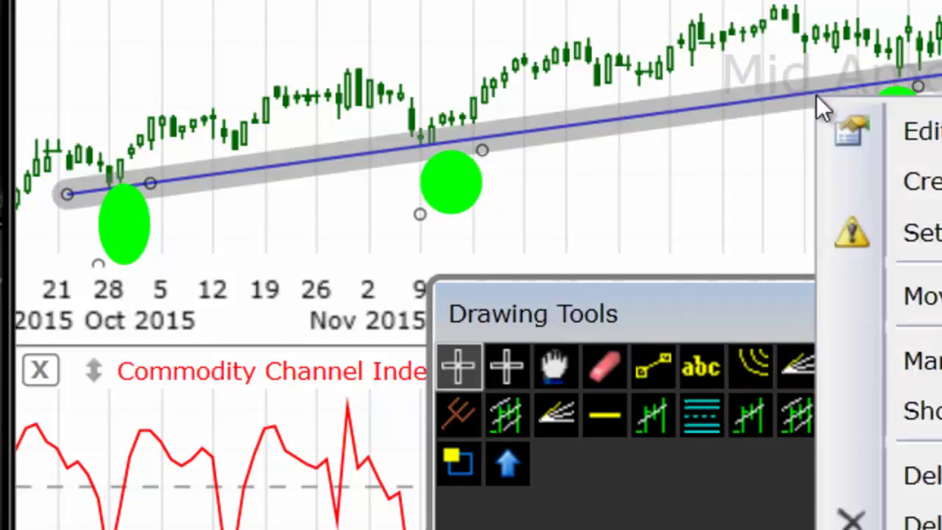
pyautogui.click(919, 131)
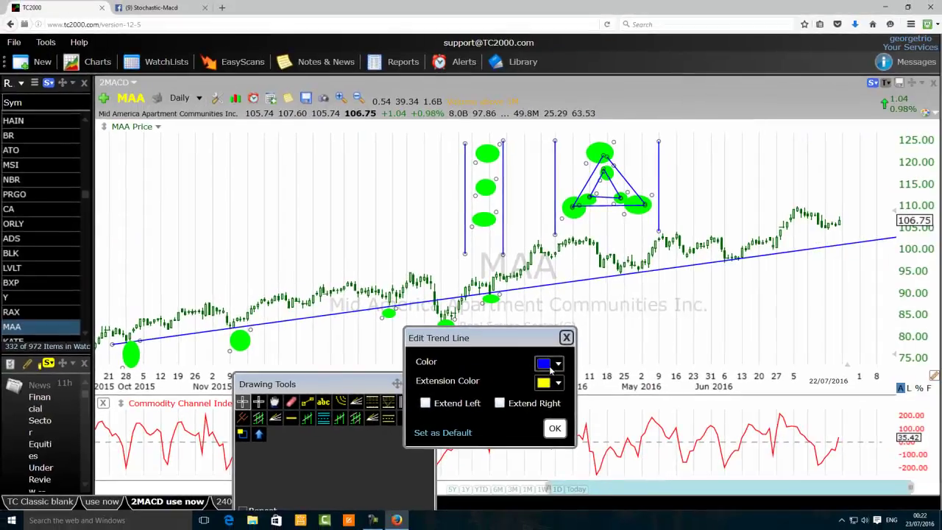
pyautogui.click(532, 361)
pyautogui.click(571, 441)
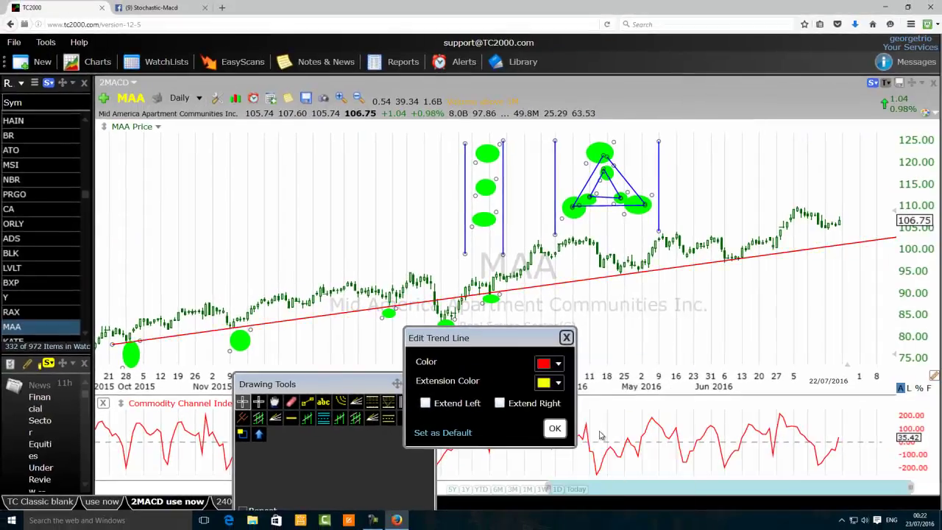
pyautogui.click(557, 429)
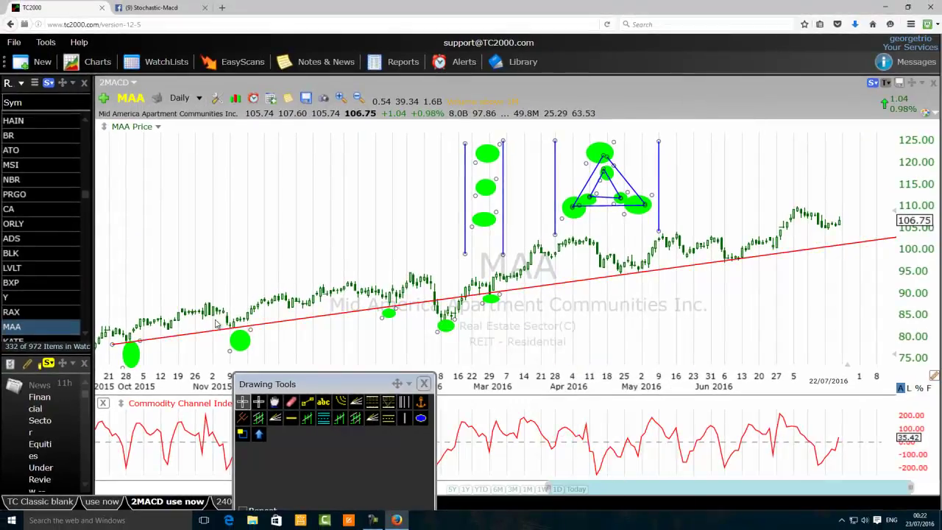
# Step: Enlarge the ellipse below the mid-January 2016 low and change its fill color to orange
pyautogui.moveTo(392, 313)
pyautogui.moveTo(390, 318); pyautogui.dragTo(386, 322)
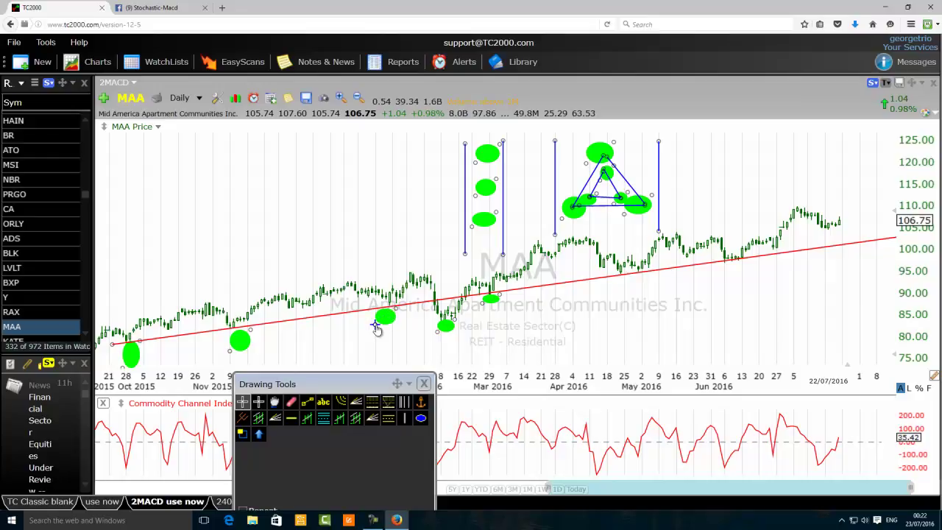
pyautogui.rightClick(383, 317)
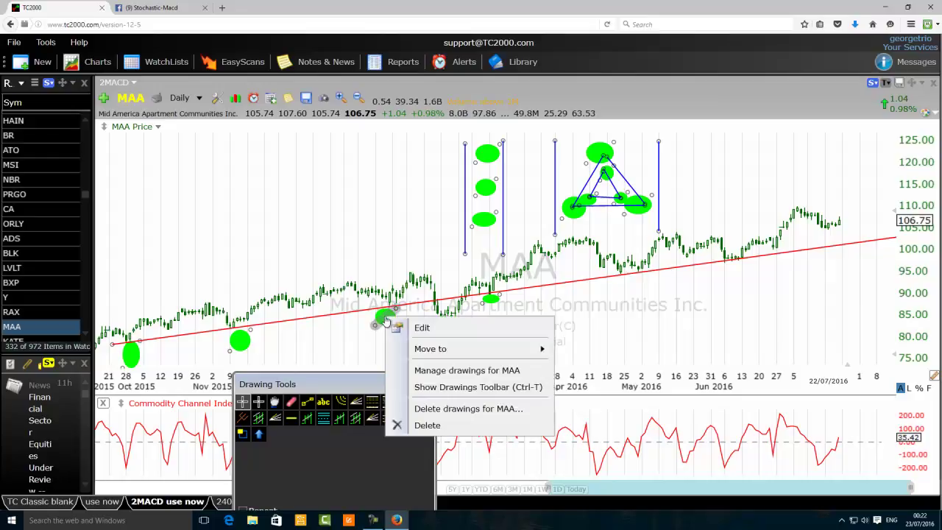
pyautogui.click(422, 329)
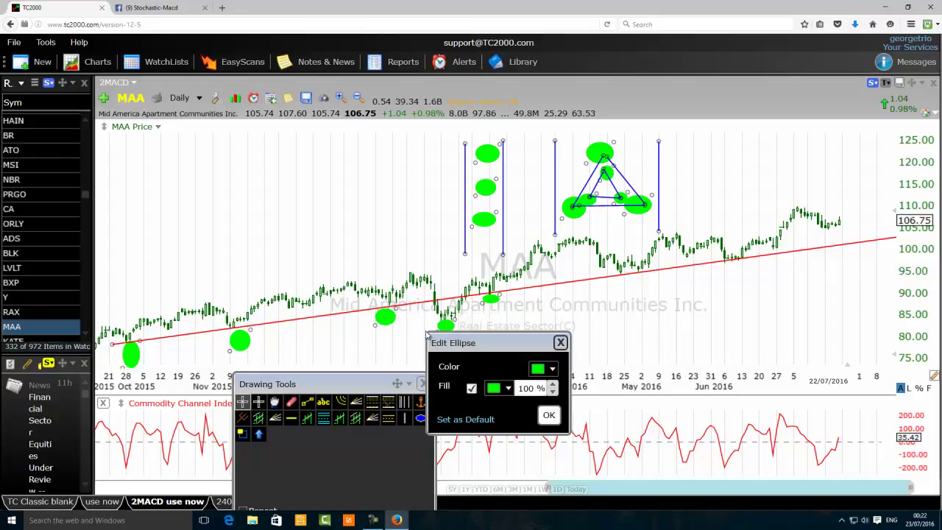
pyautogui.click(495, 392)
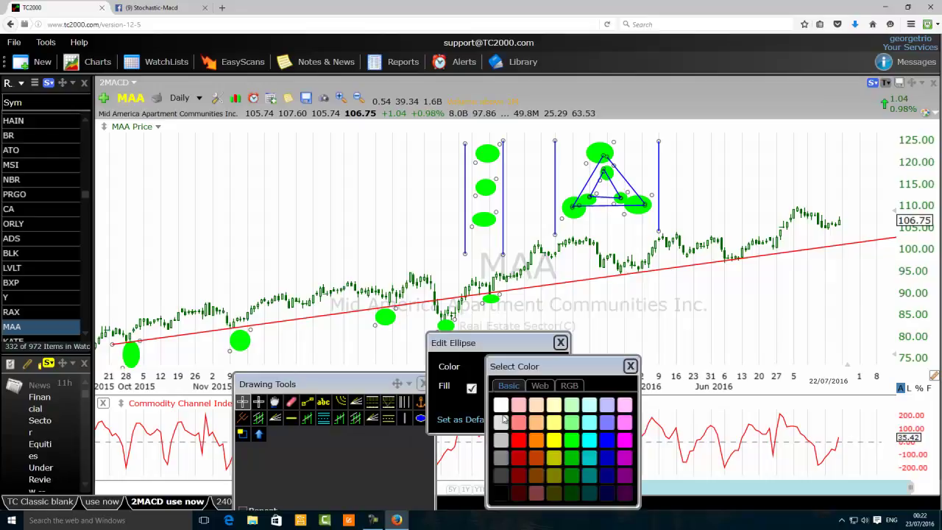
pyautogui.click(538, 444)
pyautogui.click(552, 415)
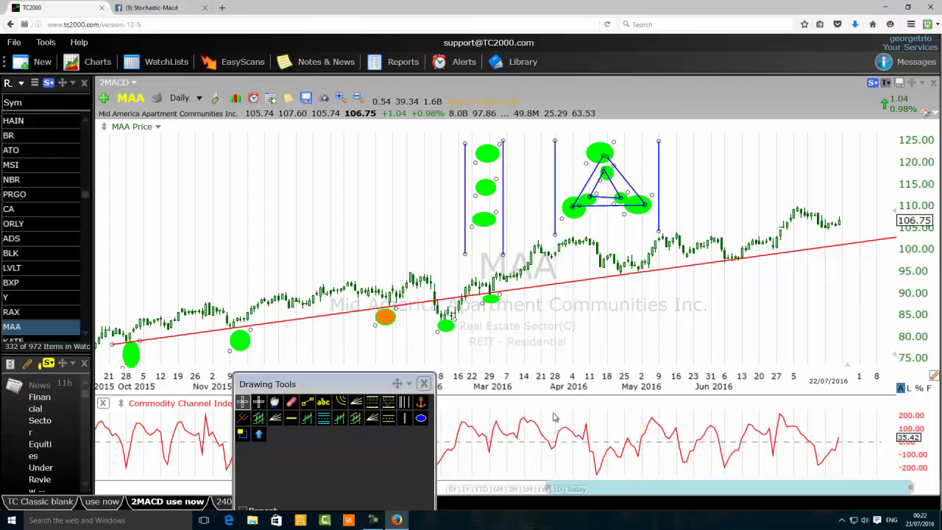
# Step: Change the fill color of the ellipse below the February 2016 low to orange
pyautogui.rightClick(444, 331)
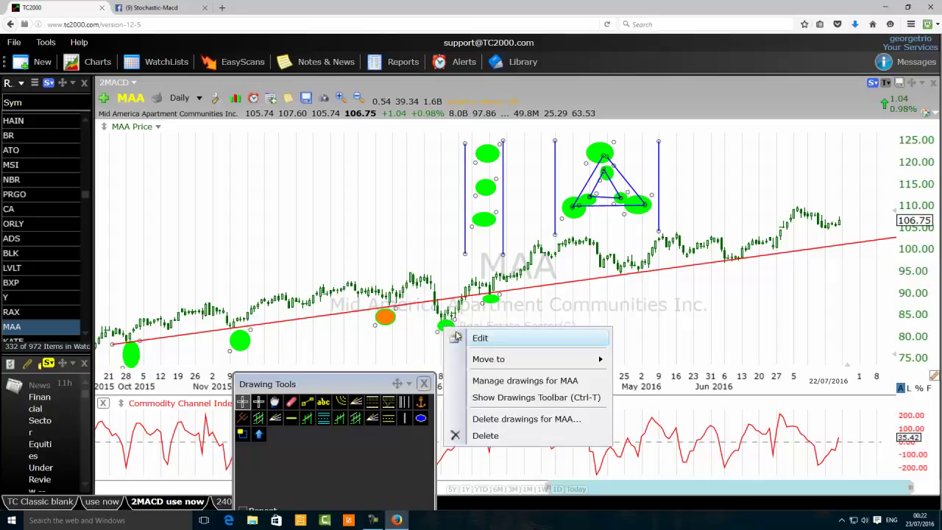
pyautogui.click(480, 340)
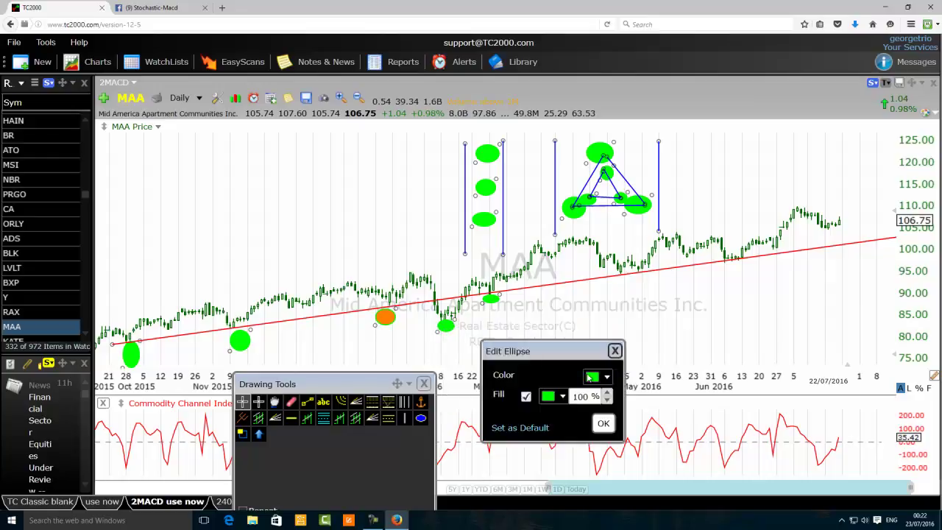
pyautogui.click(548, 395)
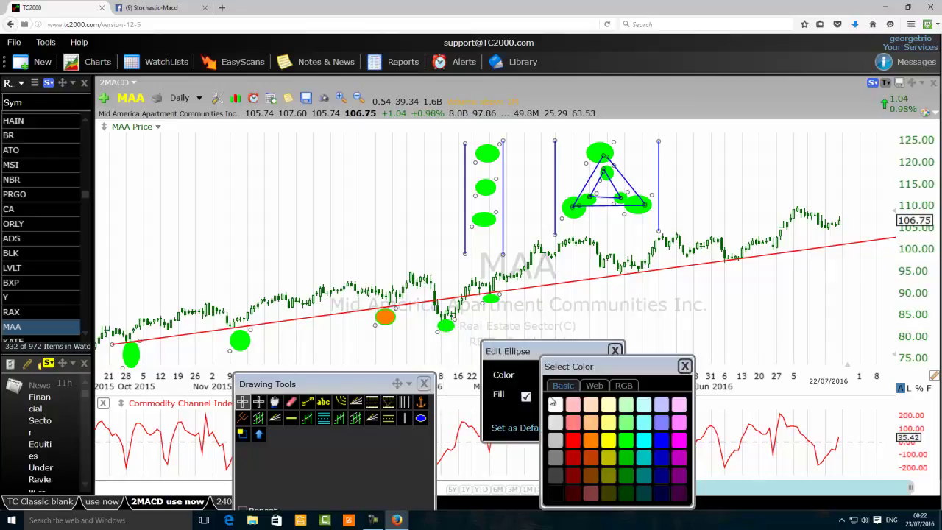
pyautogui.click(590, 444)
pyautogui.click(604, 423)
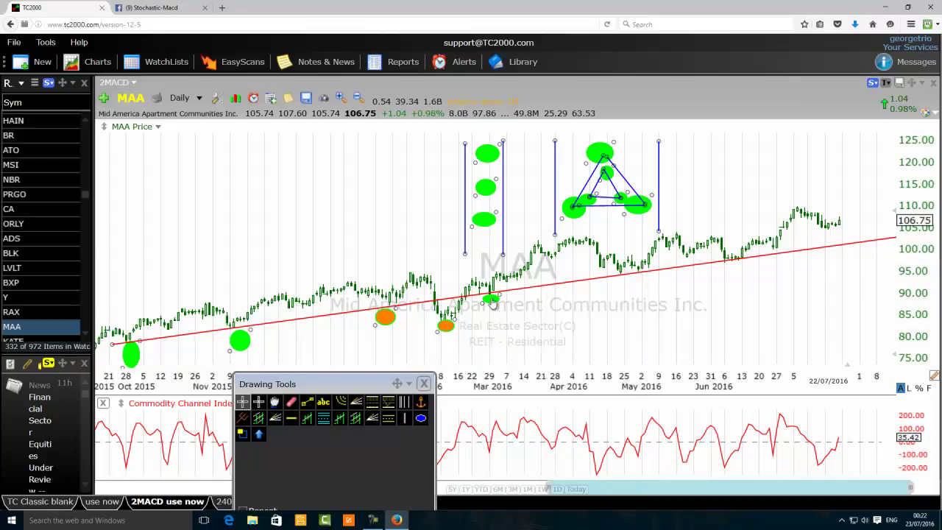
# Step: Change the fill color of the ellipse below the late-February 2016 low to orange
pyautogui.rightClick(490, 300)
pyautogui.click(526, 310)
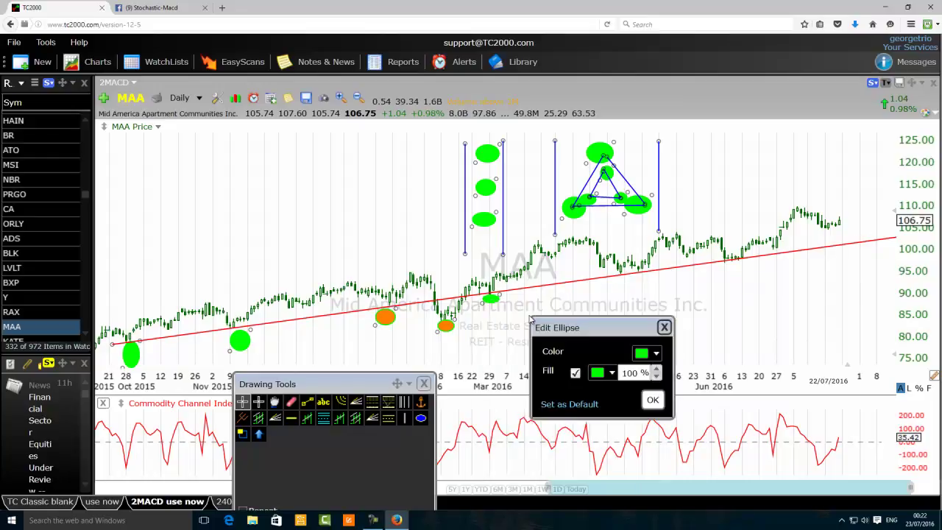
pyautogui.click(601, 377)
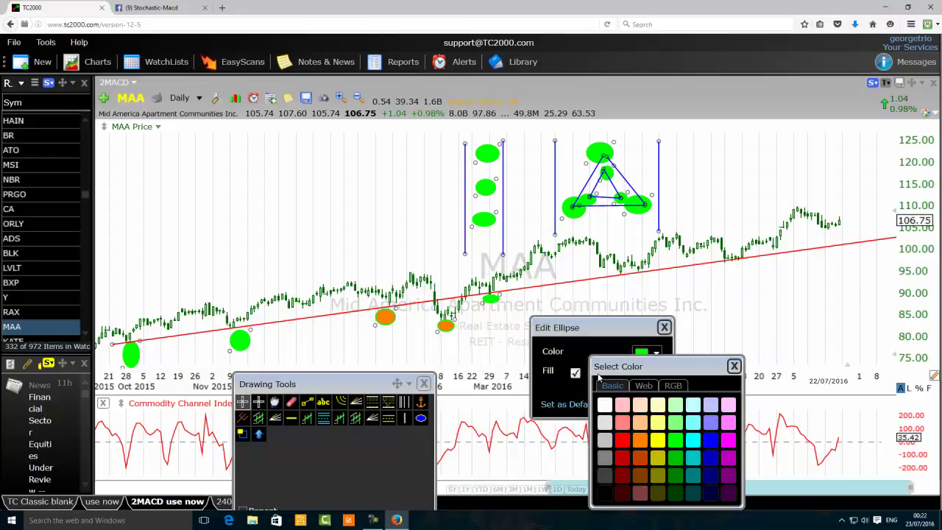
pyautogui.click(640, 440)
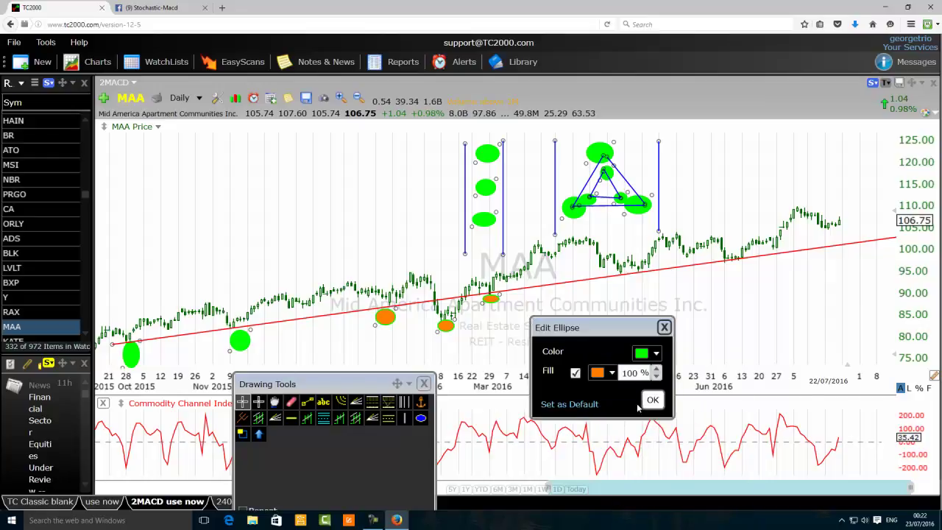
pyautogui.click(651, 401)
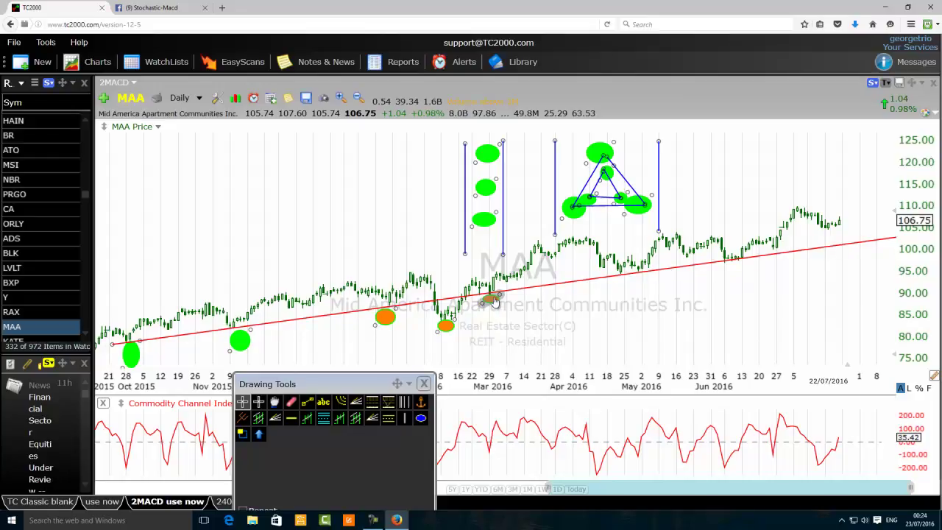
# Step: Change the fill color of the top ellipse in the vertical stack of three to orange
pyautogui.moveTo(495, 302)
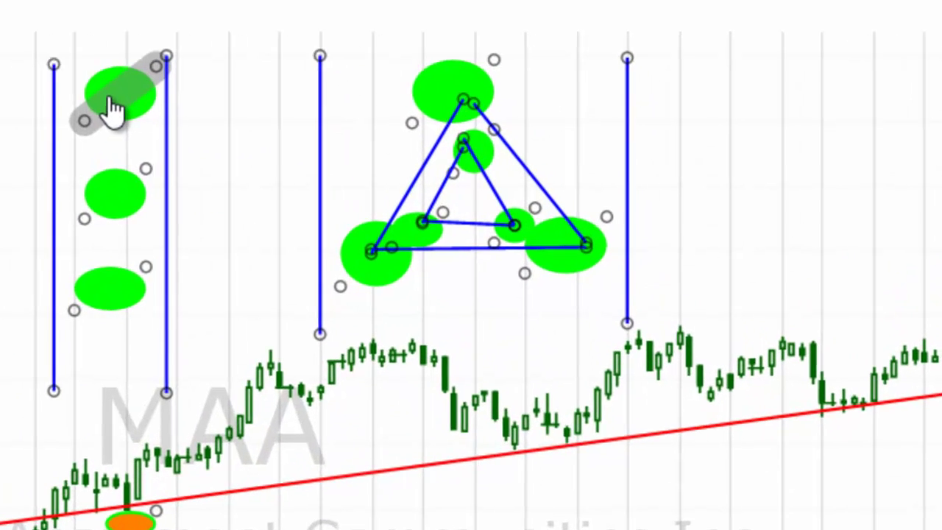
pyautogui.rightClick(483, 152)
pyautogui.click(228, 131)
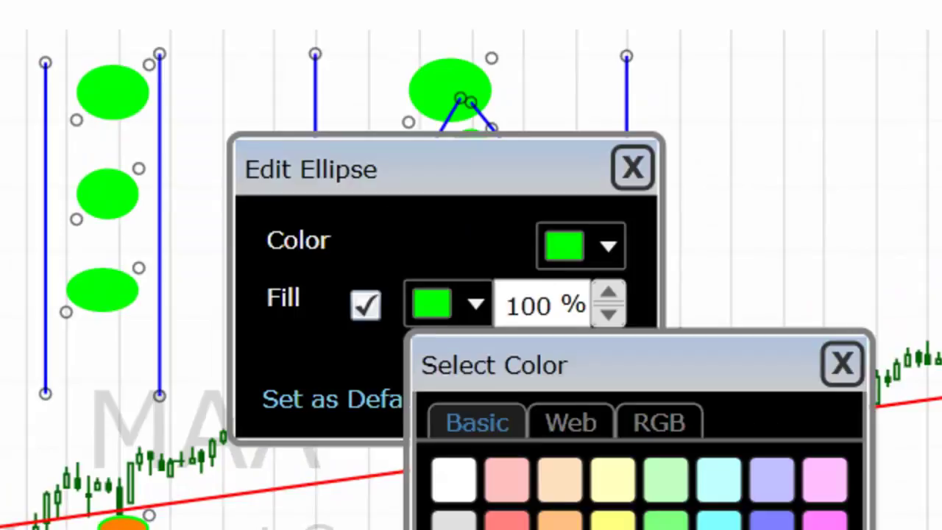
pyautogui.click(559, 522)
pyautogui.click(601, 389)
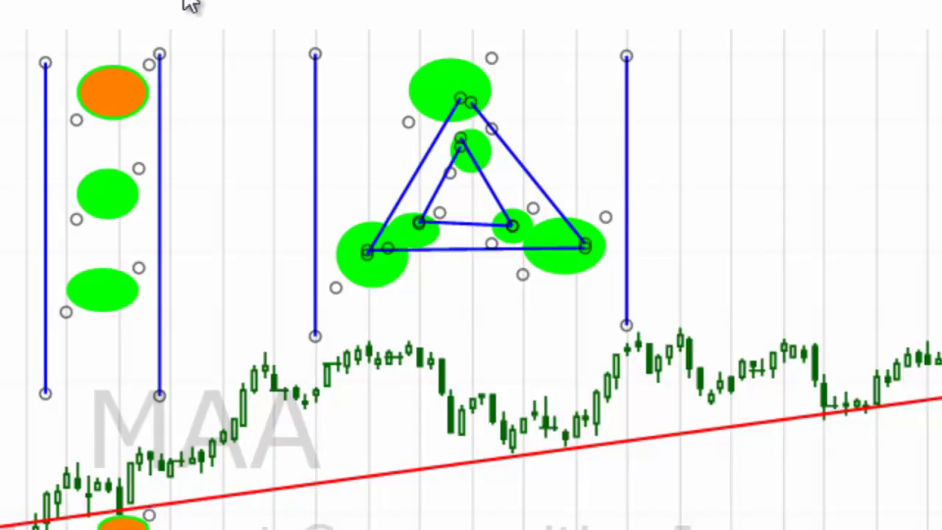
# Step: Change the fill color of the middle ellipse in the vertical stack of three to orange
pyautogui.moveTo(105, 96)
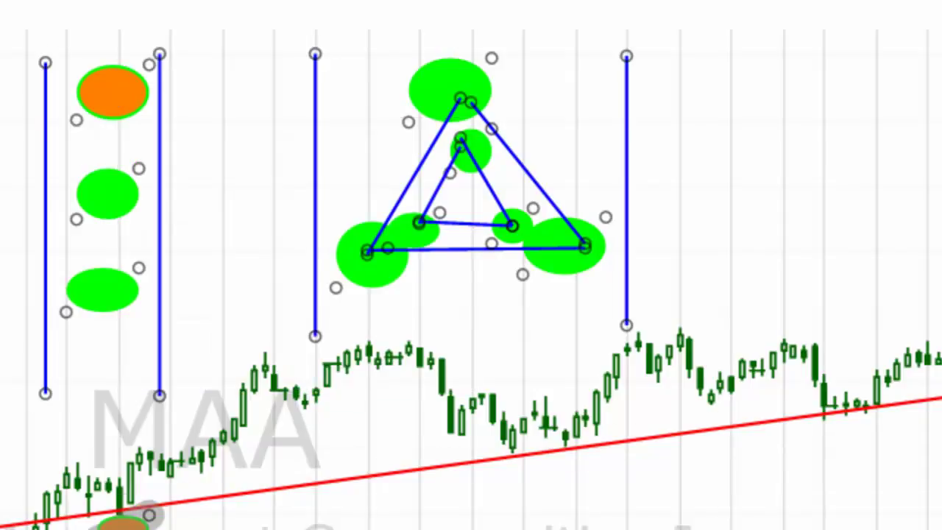
pyautogui.rightClick(97, 203)
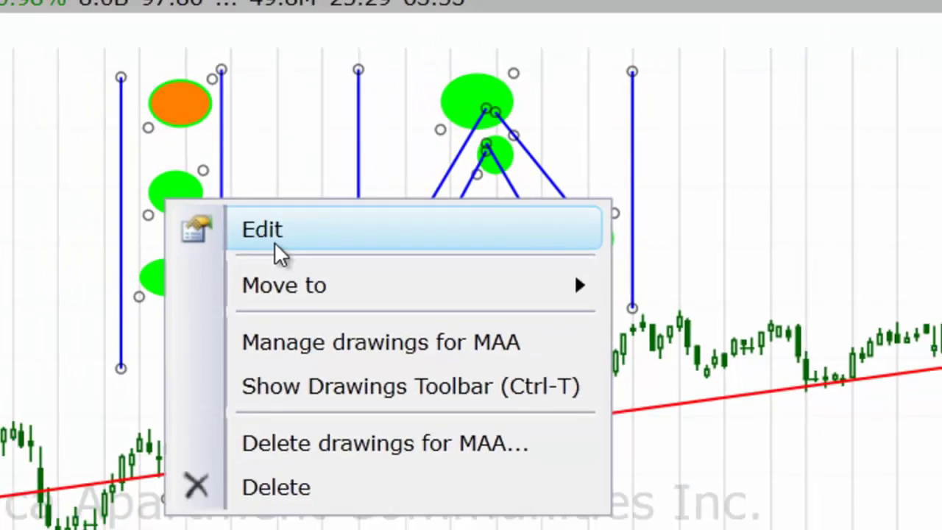
pyautogui.click(218, 253)
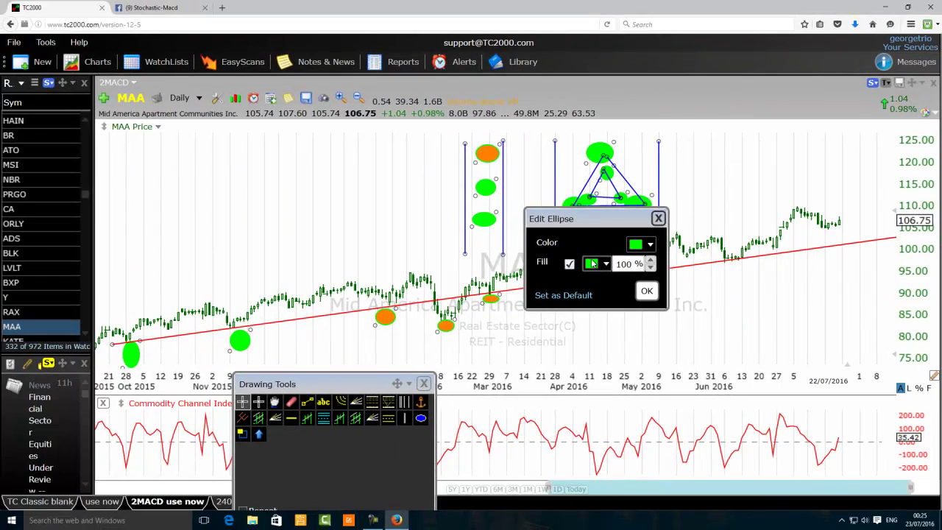
pyautogui.click(594, 265)
pyautogui.click(635, 358)
pyautogui.click(648, 294)
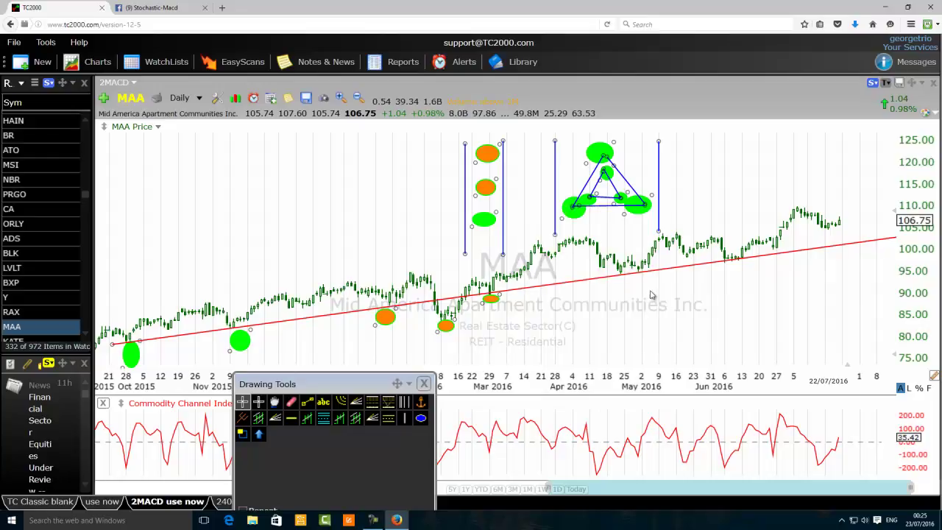
# Step: Change the fill color of the ellipse below the late-February 2016 low to magenta
pyautogui.rightClick(493, 303)
pyautogui.click(530, 312)
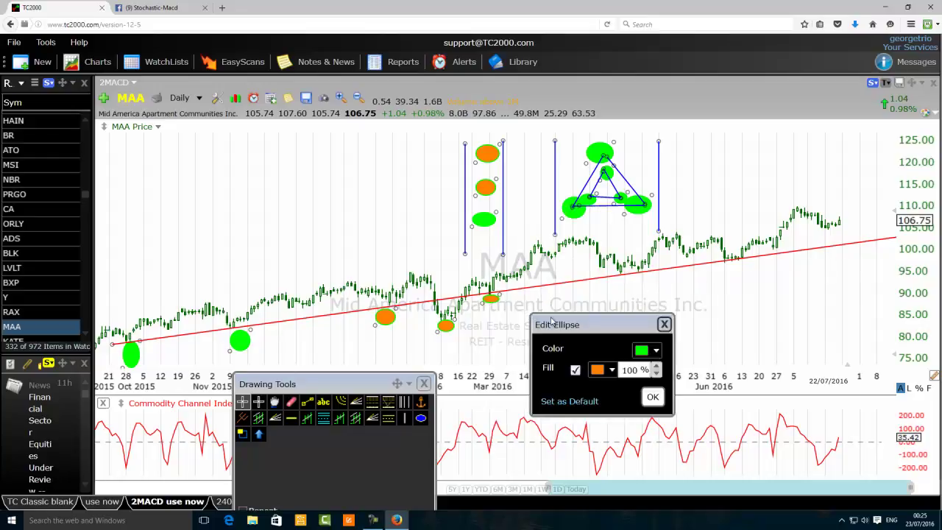
pyautogui.click(595, 370)
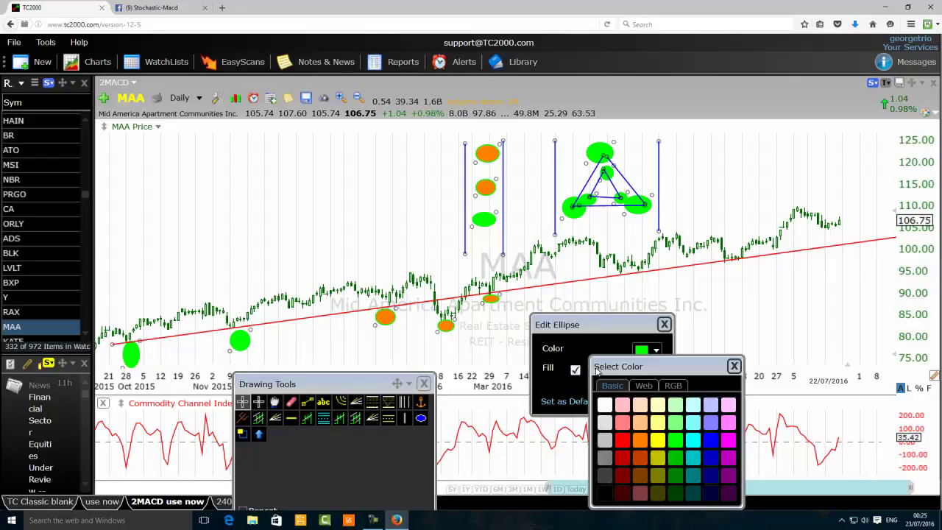
pyautogui.click(726, 439)
pyautogui.click(652, 397)
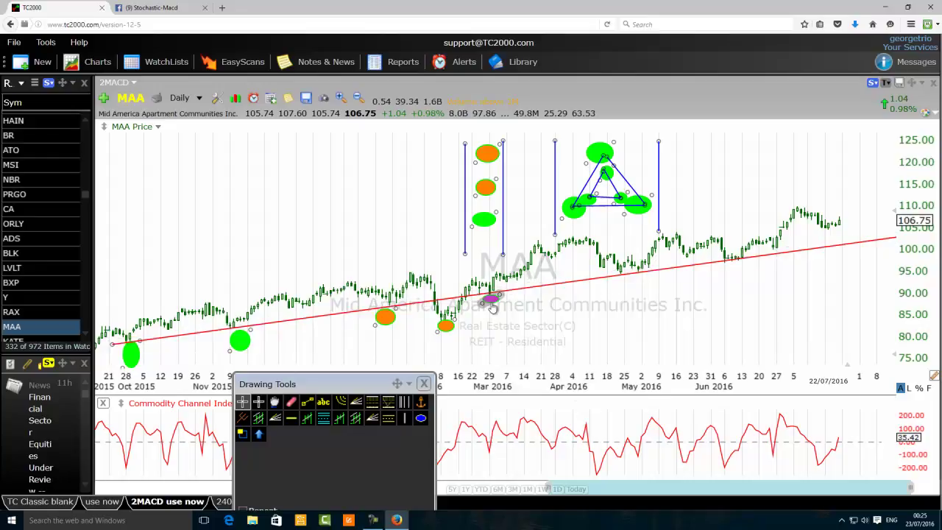
# Step: View the MAA chart in the weekly timeframe and examine the annotations against the long-term price history
pyautogui.moveTo(496, 306)
pyautogui.click(199, 99)
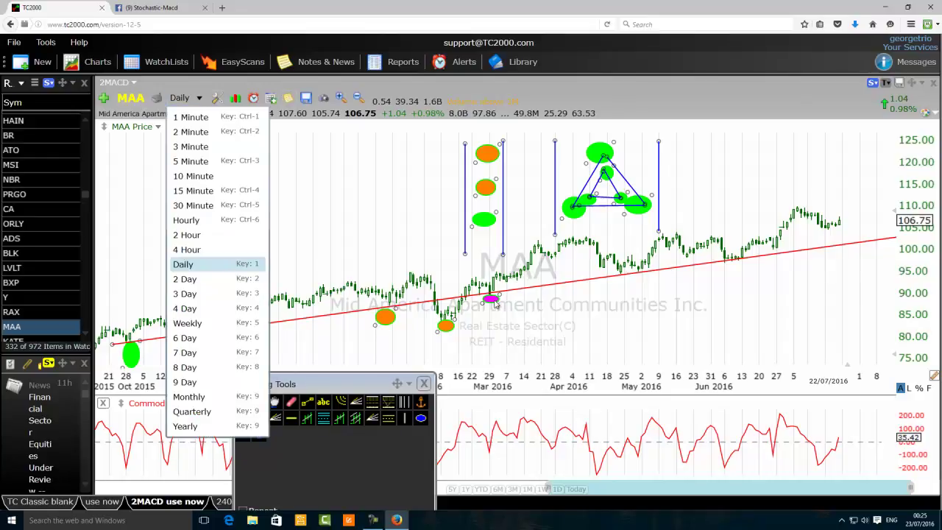
pyautogui.click(188, 323)
pyautogui.scroll(5, 475, 305)
pyautogui.scroll(-3, 471, 306)
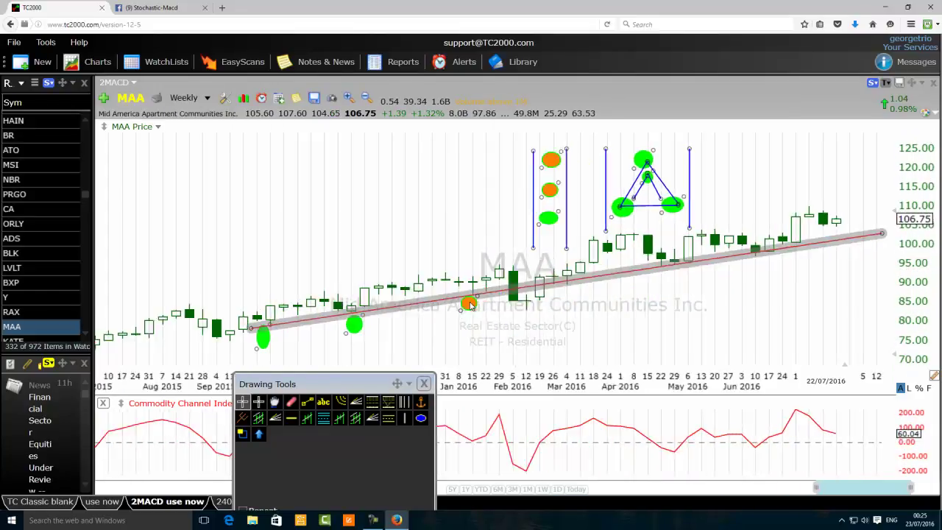
pyautogui.scroll(-8, 298, 334)
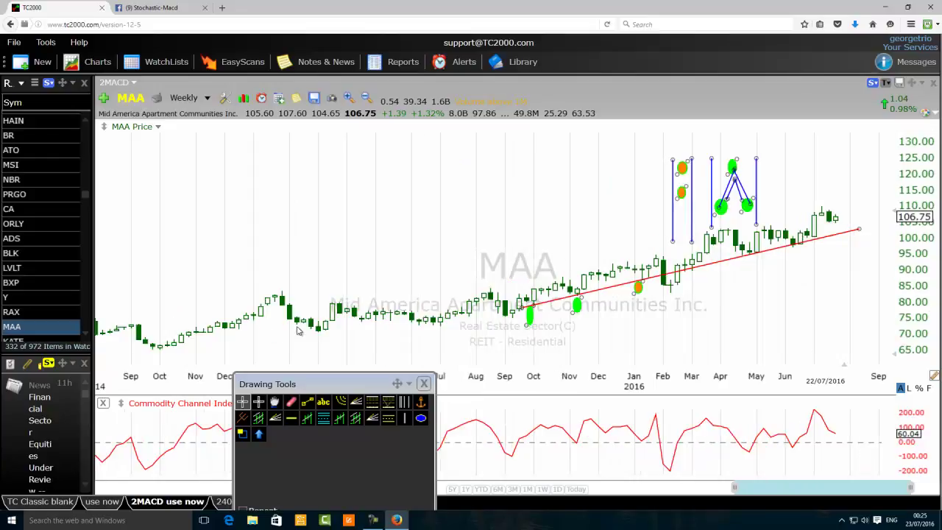
pyautogui.scroll(-2, 298, 334)
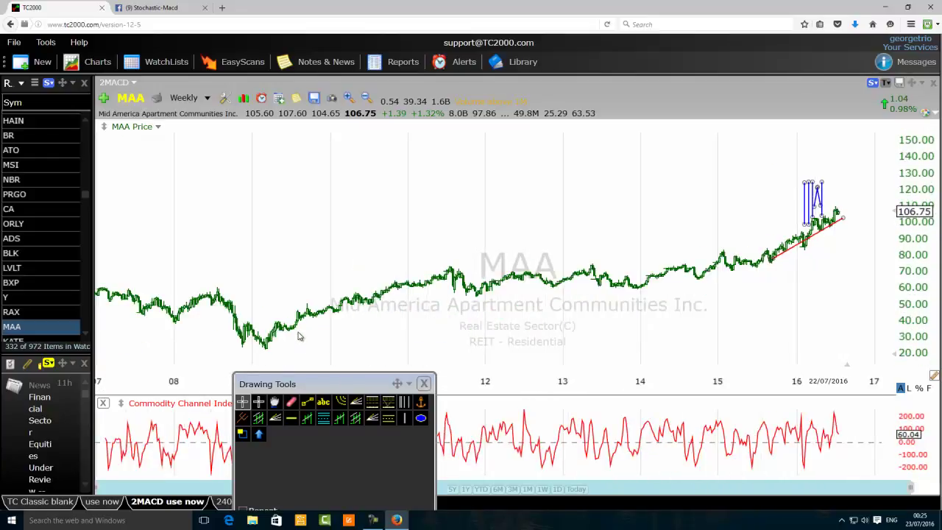
pyautogui.scroll(6, 298, 333)
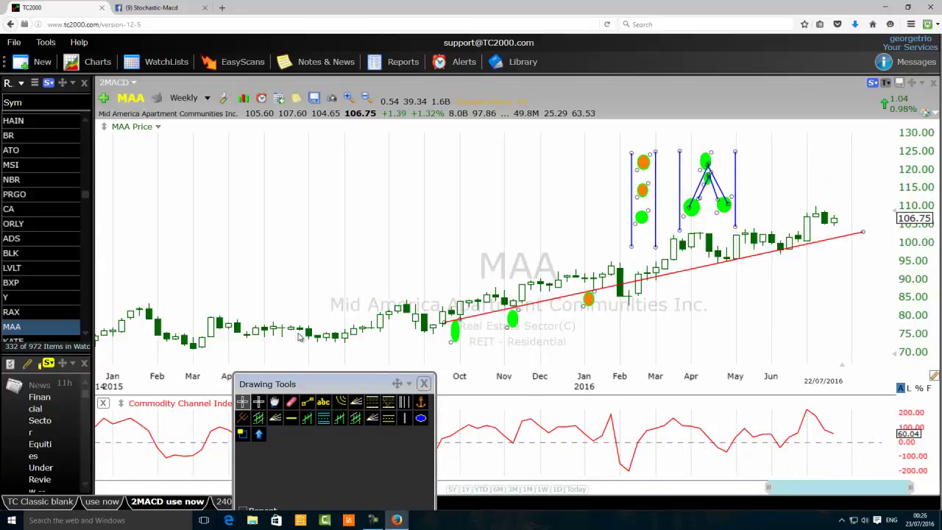
# Step: Return the chart to the daily timeframe and enlarge the magenta ellipse below the late-February 2016 low
pyautogui.click(208, 101)
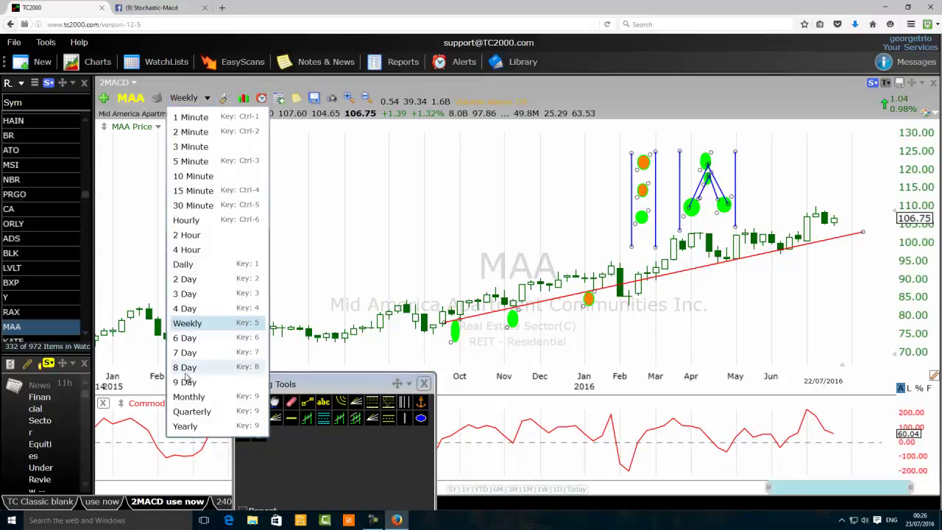
pyautogui.click(184, 265)
pyautogui.scroll(-4, 445, 349)
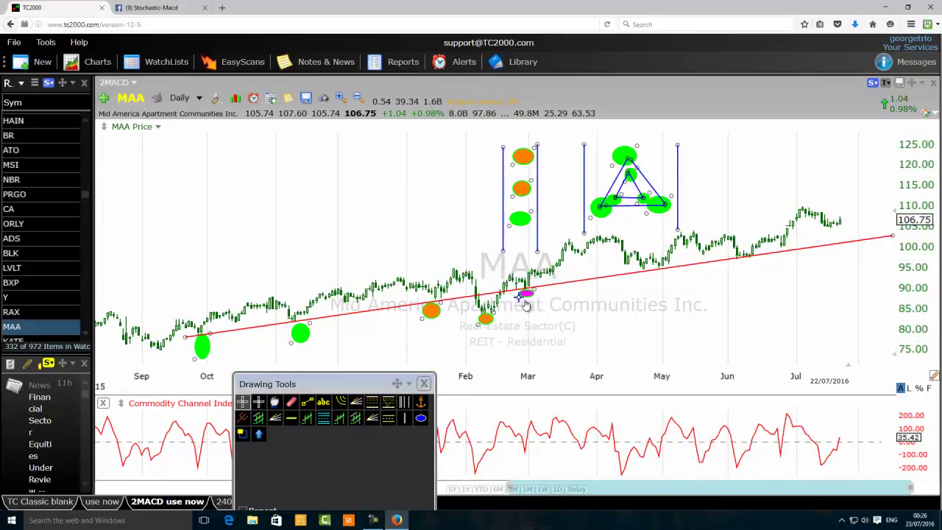
pyautogui.moveTo(524, 298)
pyautogui.mouseDown()
pyautogui.moveTo(534, 312)
pyautogui.moveTo(532, 291)
pyautogui.mouseUp()
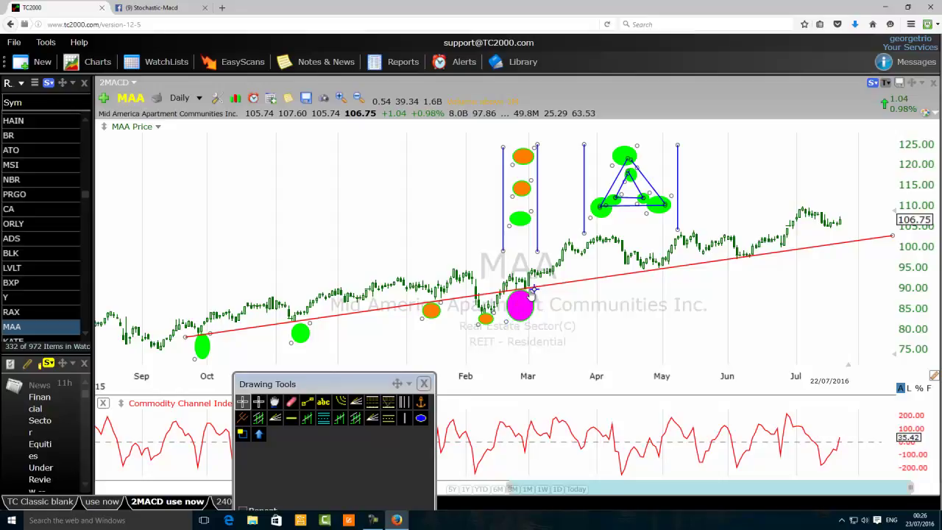
# Step: Switch the MAA chart to the weekly timeframe, showing roughly May 2015 through July 2016
pyautogui.click(198, 99)
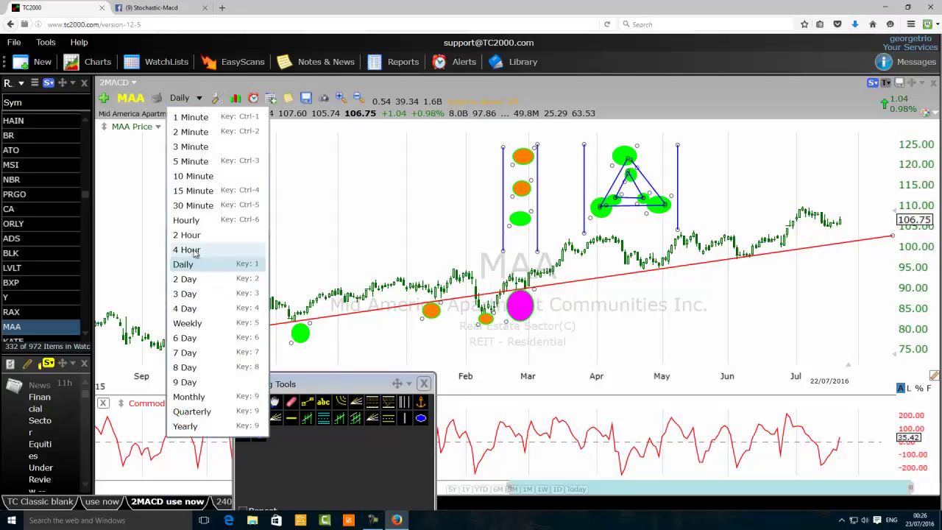
pyautogui.click(187, 324)
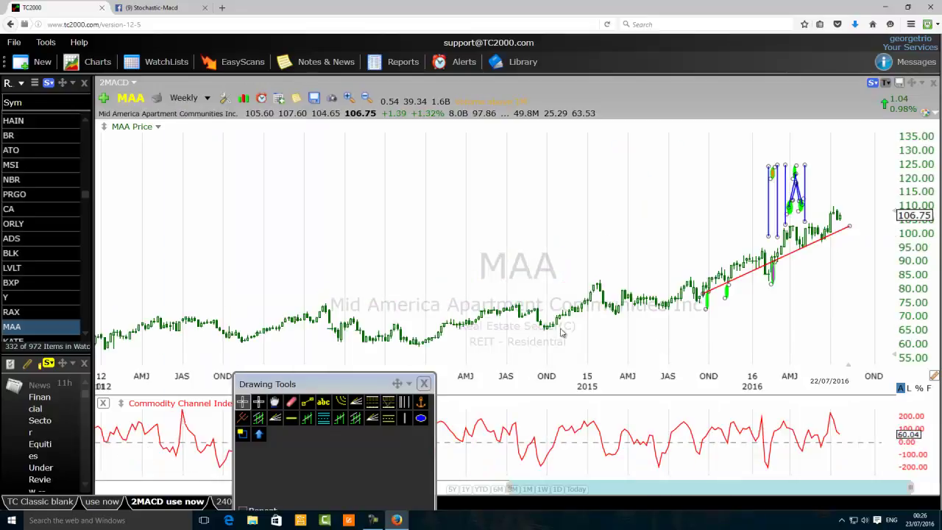
pyautogui.scroll(5, 599, 336)
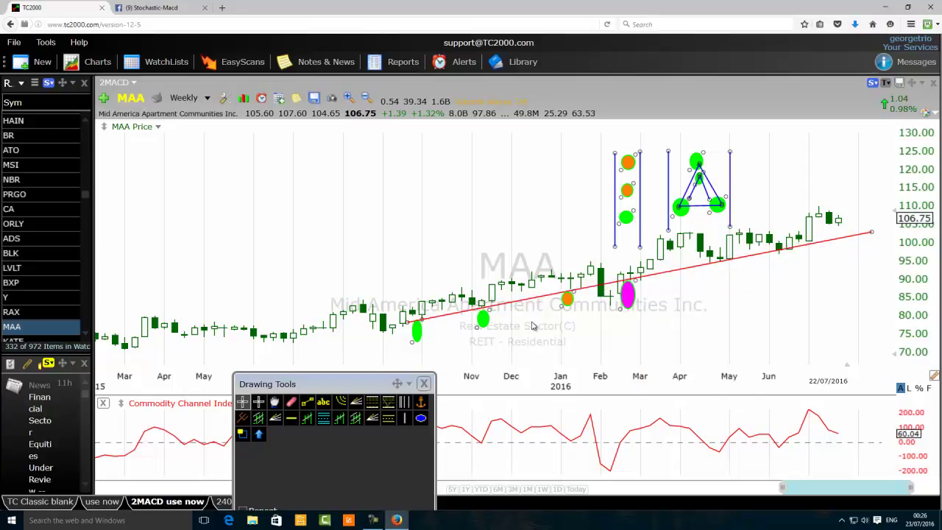
pyautogui.scroll(1, 537, 330)
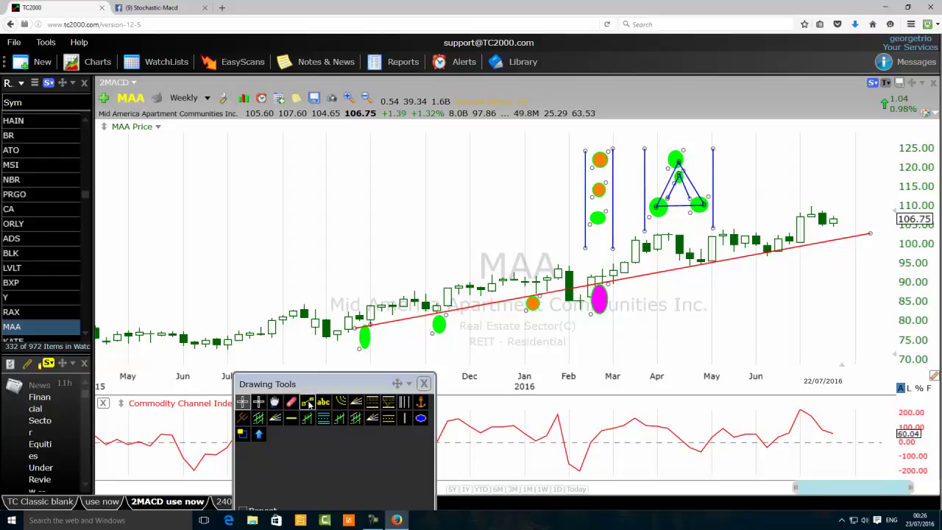
# Step: Draw three horizontal lines across the weekly chart at about 84.67, 86.93 and 92.81
pyautogui.click(291, 418)
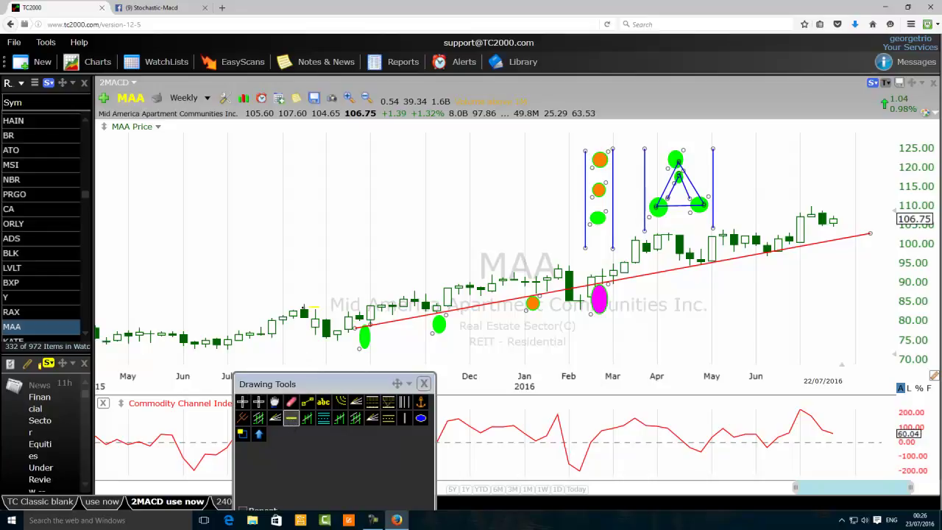
pyautogui.click(306, 303)
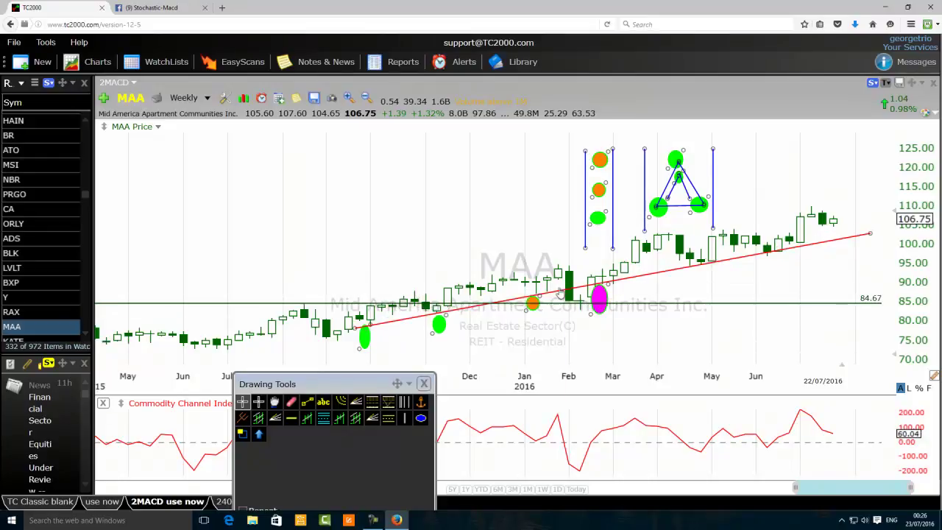
pyautogui.click(292, 419)
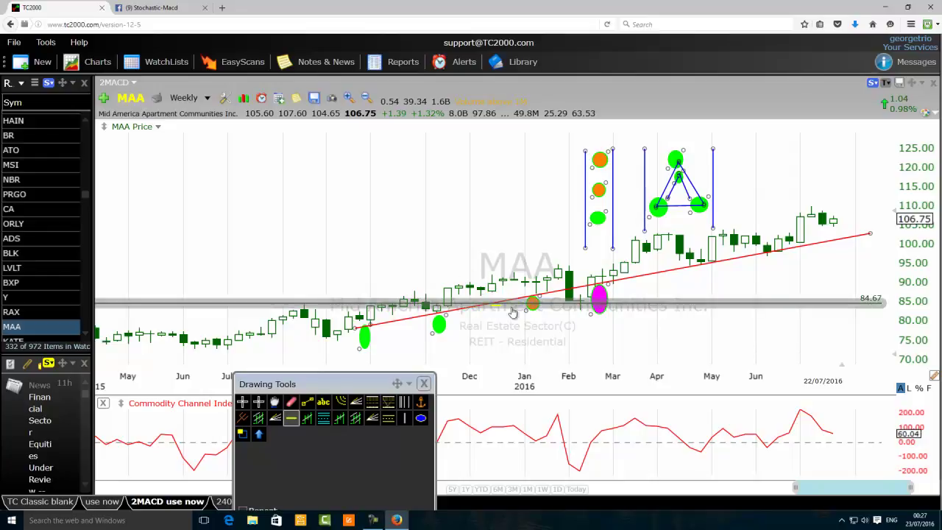
pyautogui.click(456, 292)
pyautogui.moveTo(457, 292); pyautogui.dragTo(459, 293)
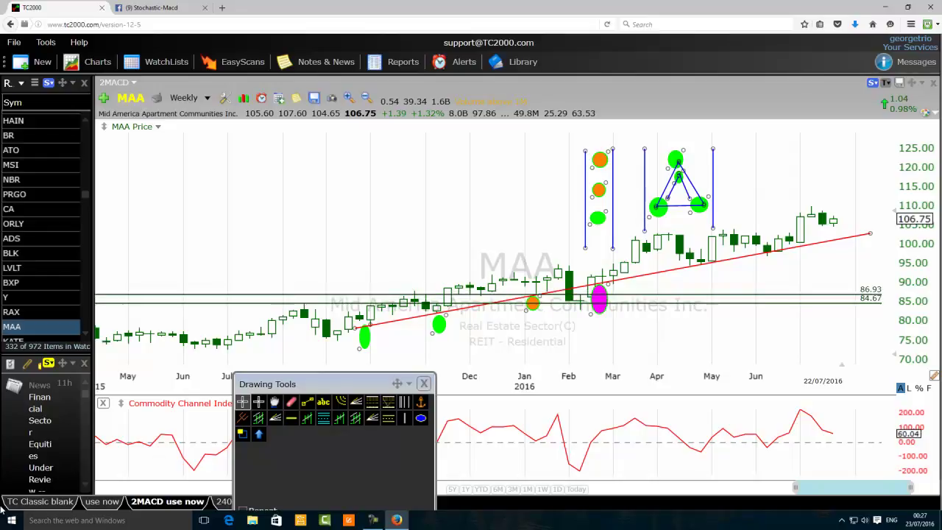
pyautogui.click(289, 417)
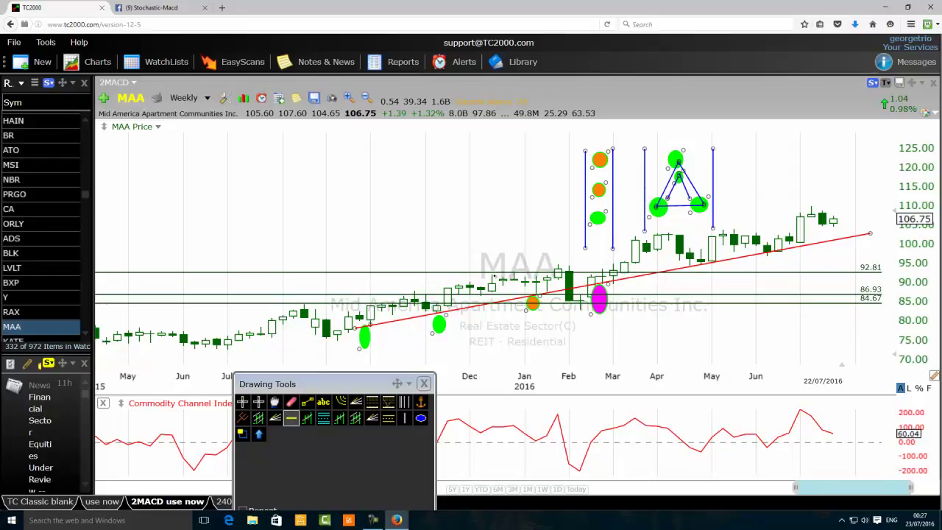
pyautogui.click(462, 272)
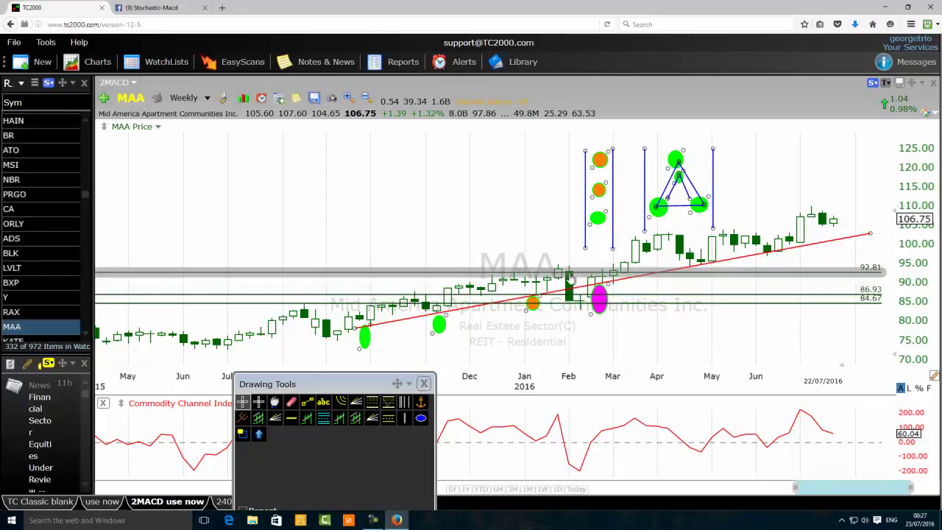
# Step: Change the color of the horizontal line at 92.81 to magenta
pyautogui.rightClick(479, 277)
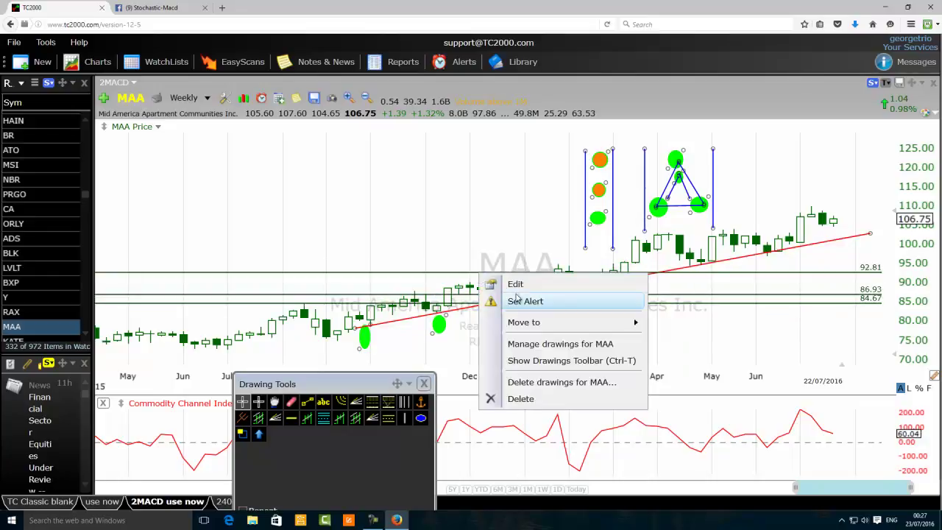
pyautogui.click(521, 284)
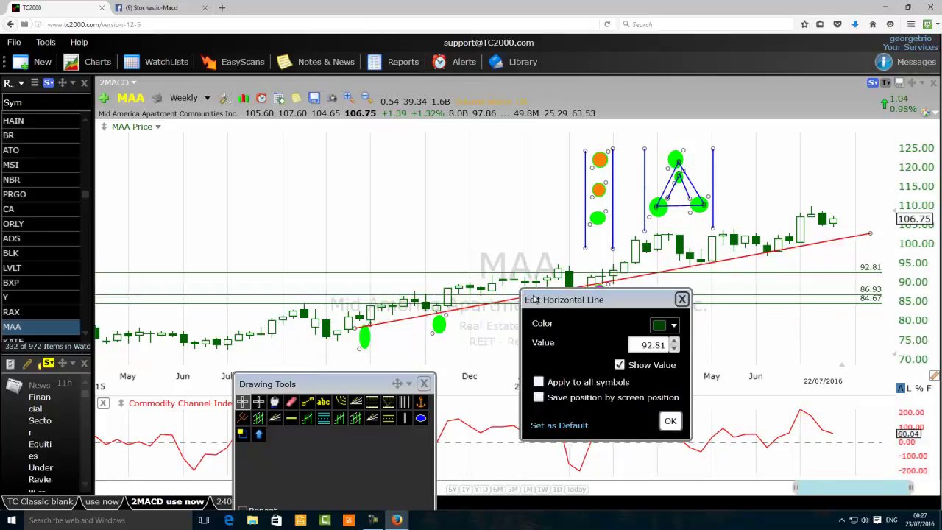
pyautogui.click(666, 326)
pyautogui.click(791, 423)
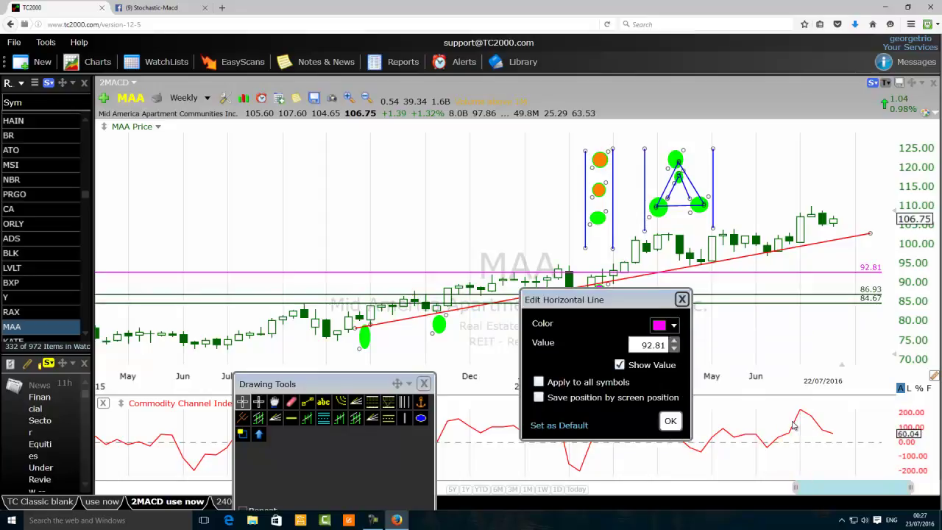
pyautogui.click(668, 420)
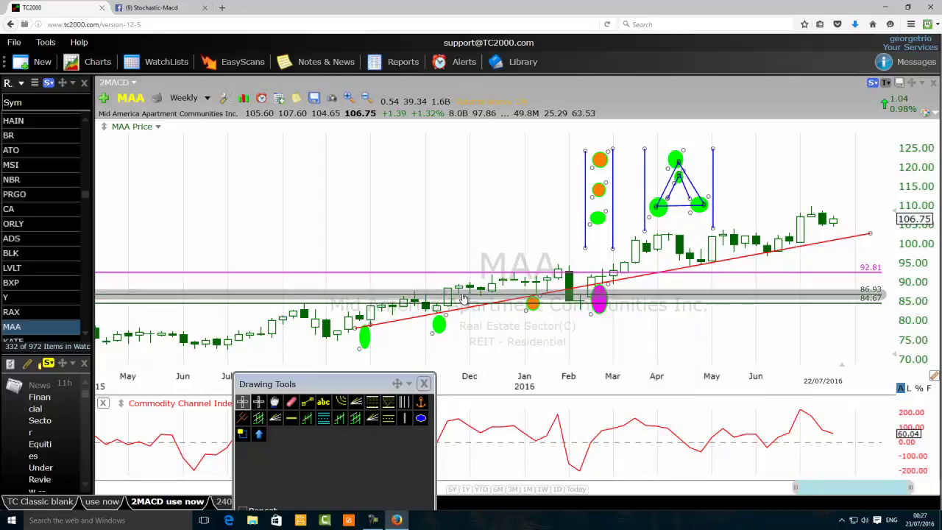
# Step: Change the color of the horizontal line at 86.93 to magenta
pyautogui.rightClick(463, 298)
pyautogui.click(499, 308)
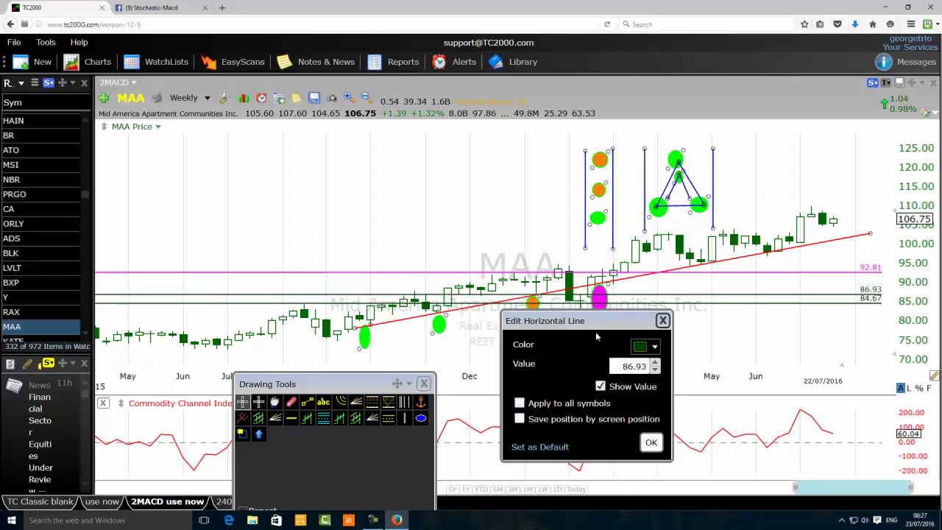
pyautogui.click(654, 347)
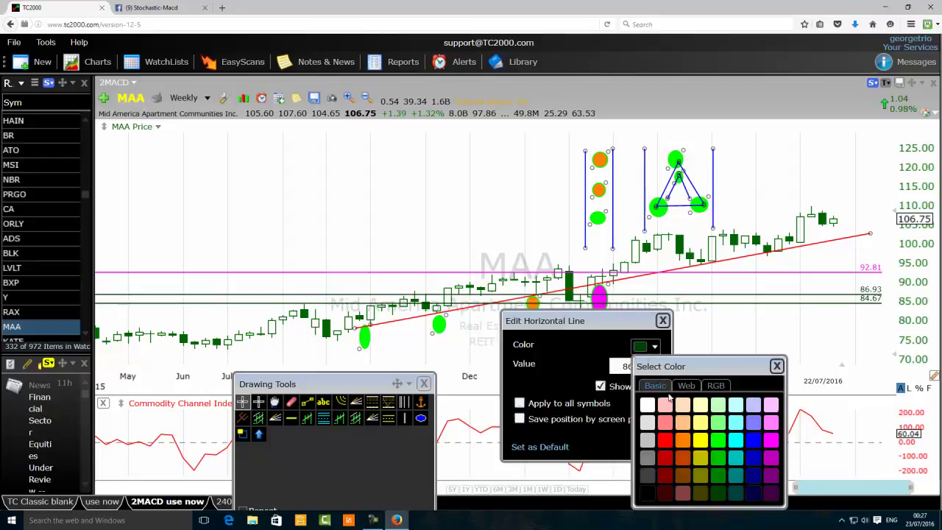
pyautogui.click(771, 440)
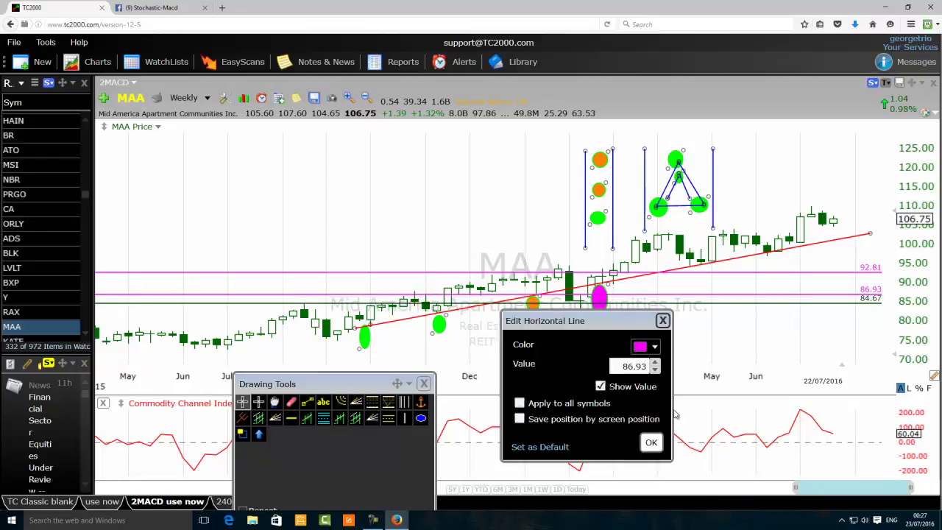
pyautogui.click(652, 442)
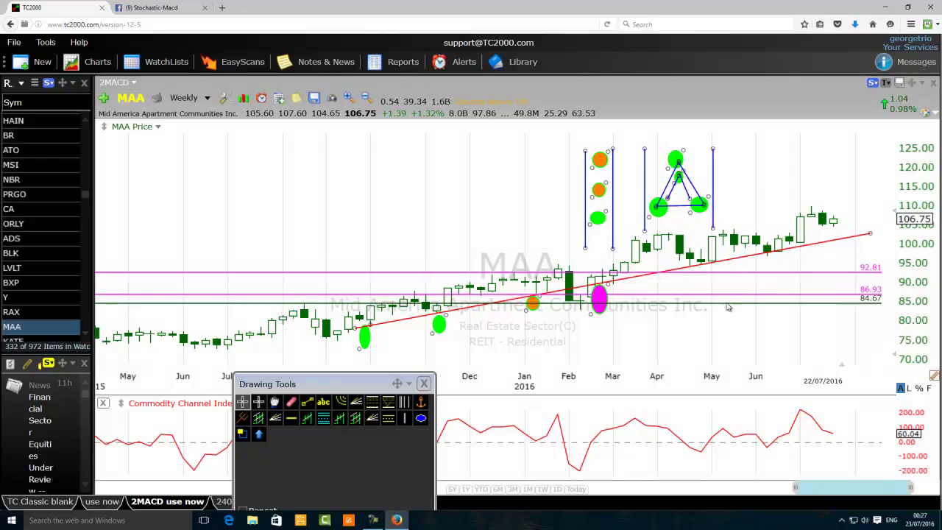
# Step: Draw a horizontal line at about 89.43, between the two magenta lines on the weekly chart
pyautogui.click(291, 419)
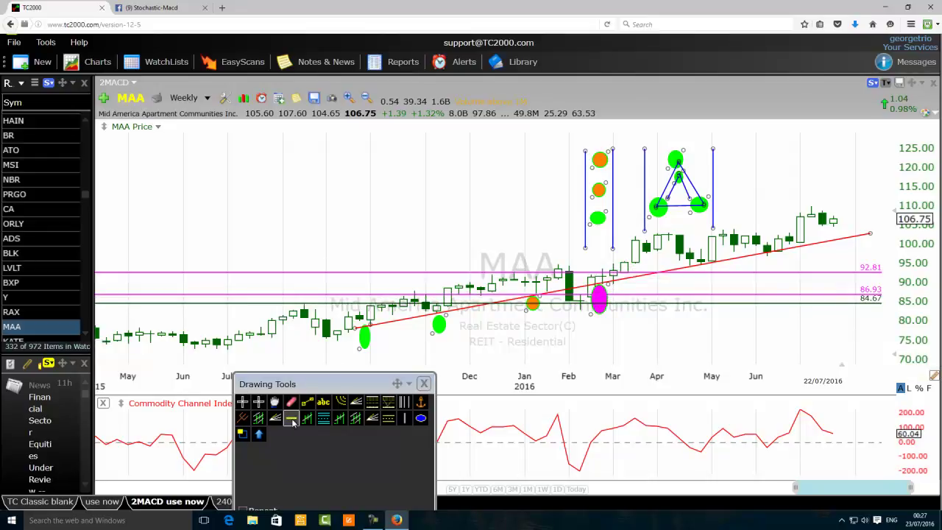
pyautogui.click(373, 285)
pyautogui.moveTo(373, 286); pyautogui.dragTo(381, 288)
pyautogui.click(243, 401)
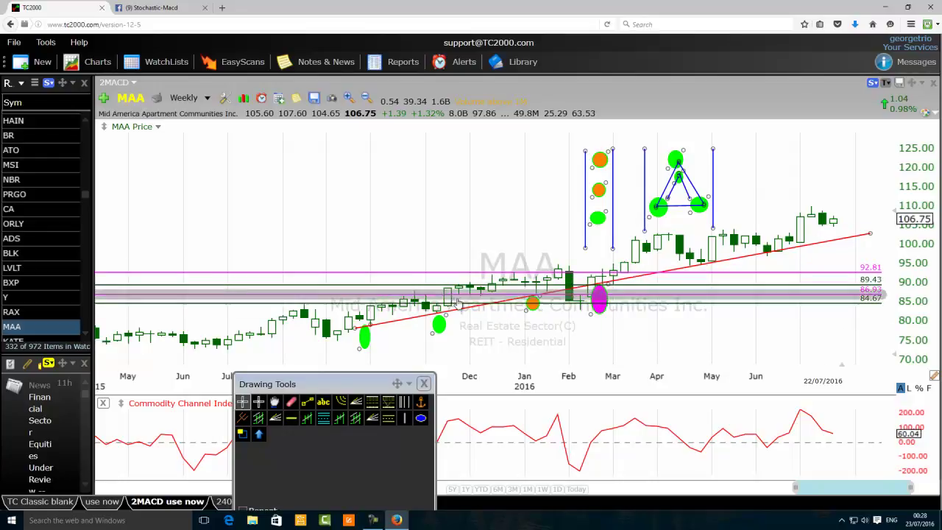
# Step: Change the color of the horizontal line at 89.43 to cyan
pyautogui.moveTo(590, 291)
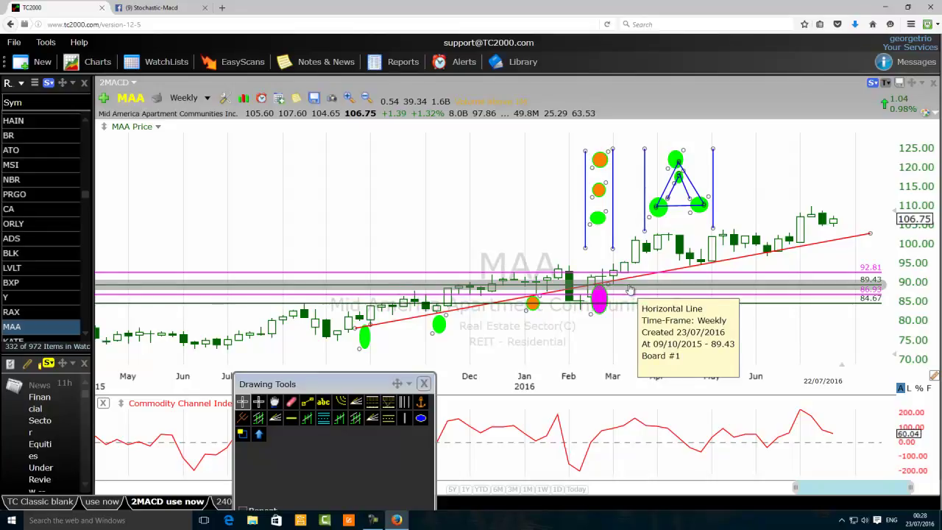
pyautogui.moveTo(634, 274)
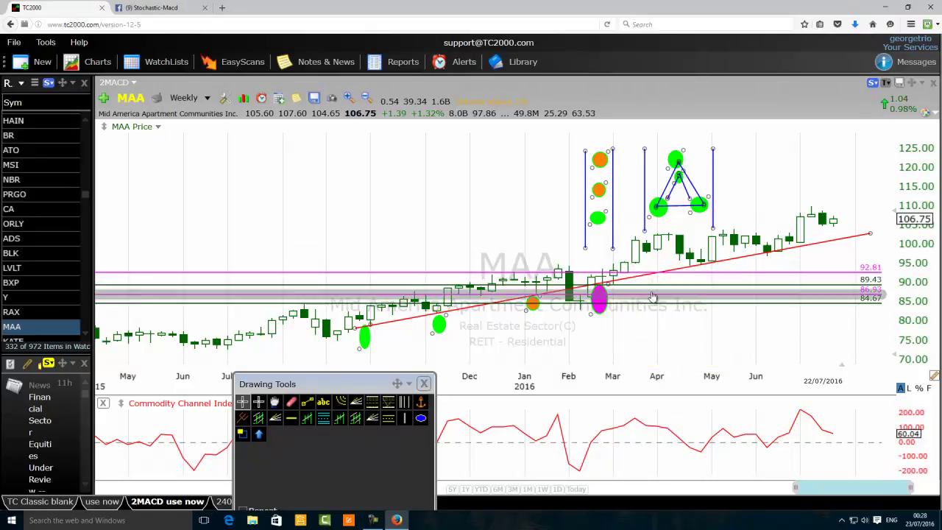
pyautogui.moveTo(652, 297)
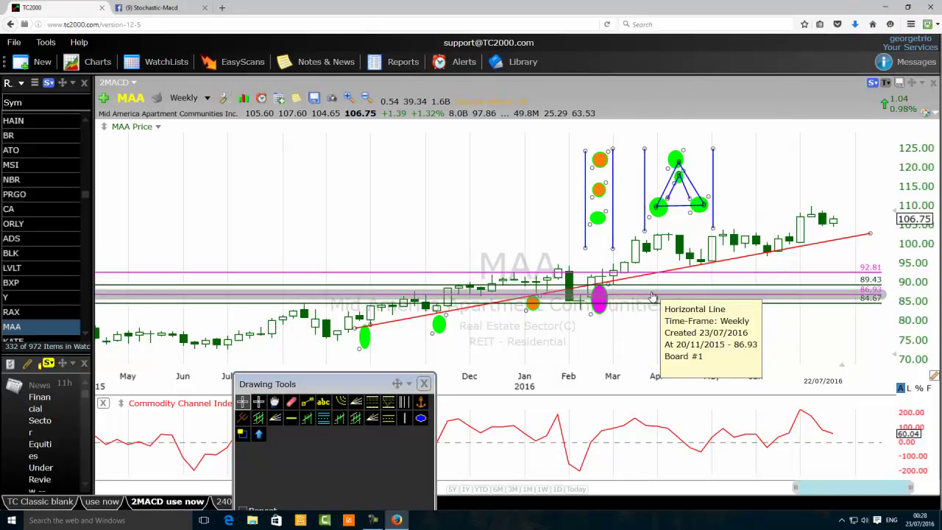
pyautogui.rightClick(647, 286)
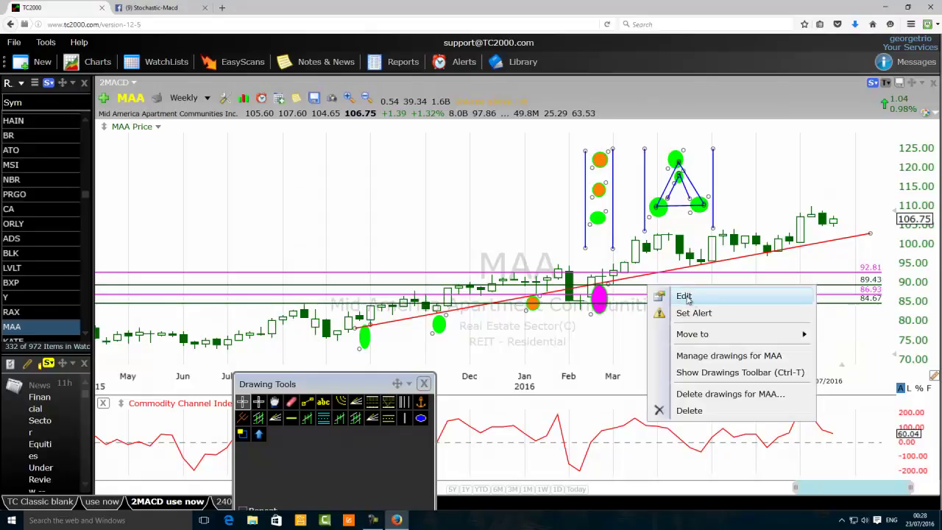
pyautogui.click(684, 297)
pyautogui.click(827, 337)
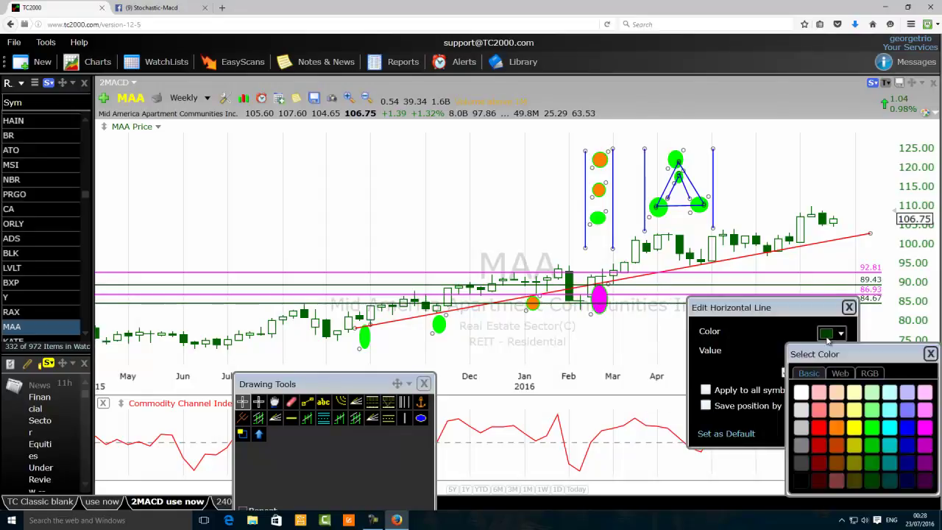
pyautogui.click(890, 434)
pyautogui.click(838, 432)
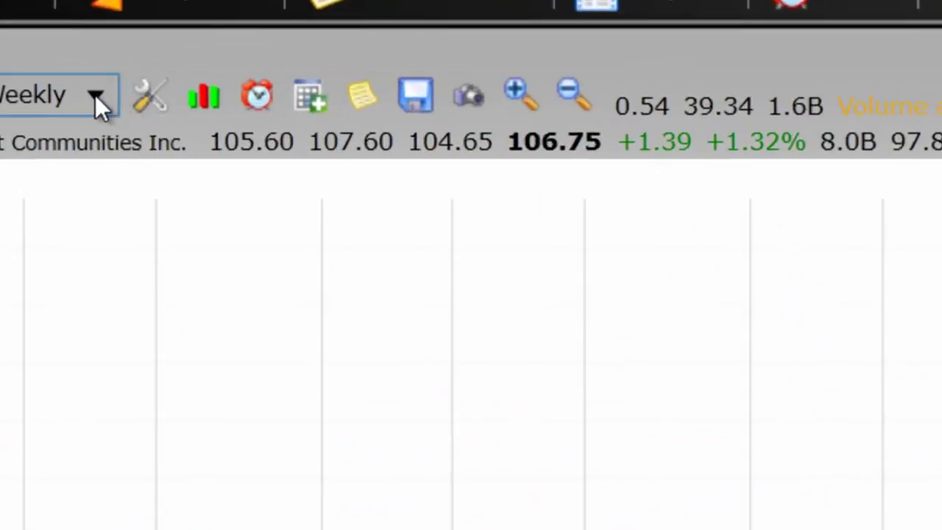
# Step: Switch the MAA chart to the daily timeframe, showing roughly May 2015 through July 2016
pyautogui.click(95, 95)
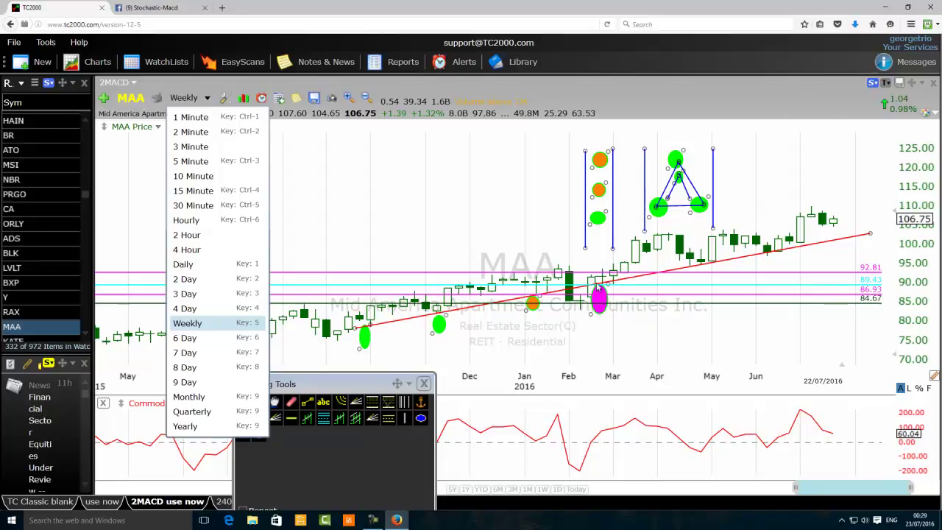
pyautogui.click(183, 264)
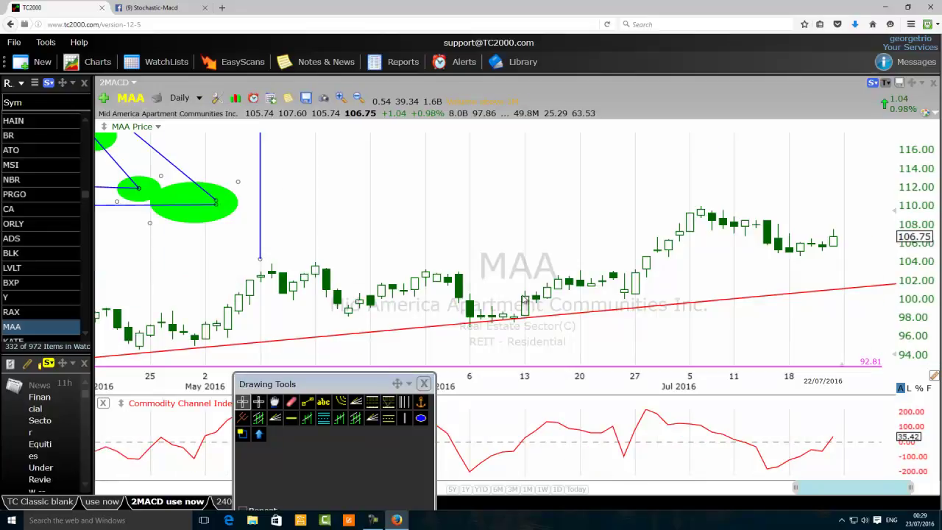
pyautogui.scroll(-2, 381, 232)
pyautogui.scroll(-2, 379, 234)
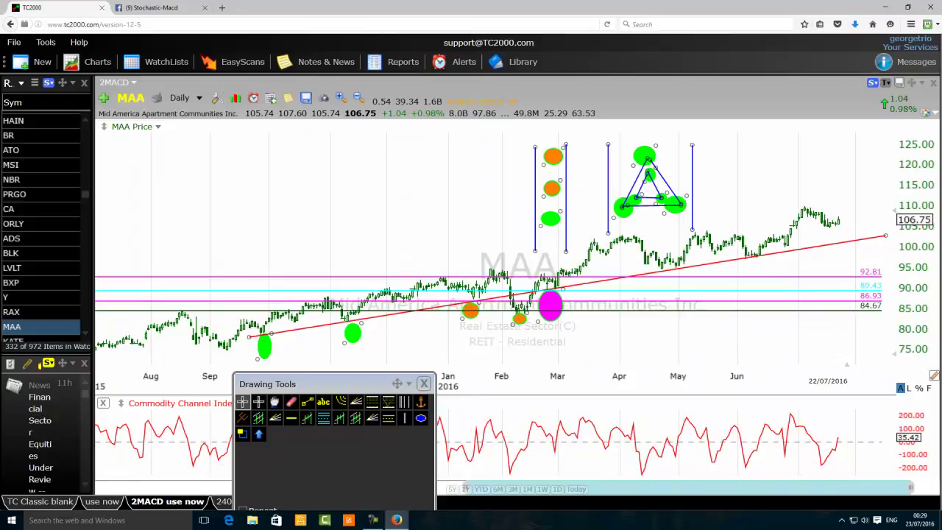
pyautogui.scroll(-3, 338, 354)
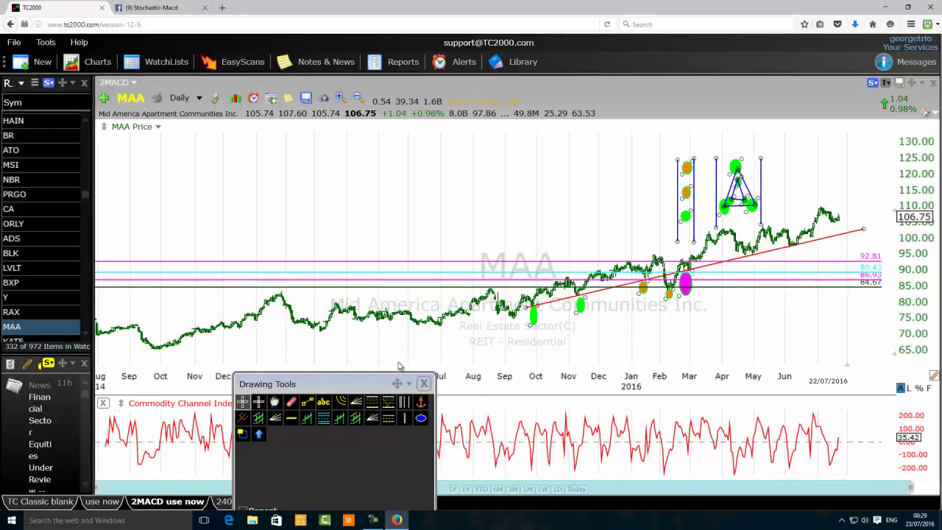
pyautogui.scroll(2, 633, 336)
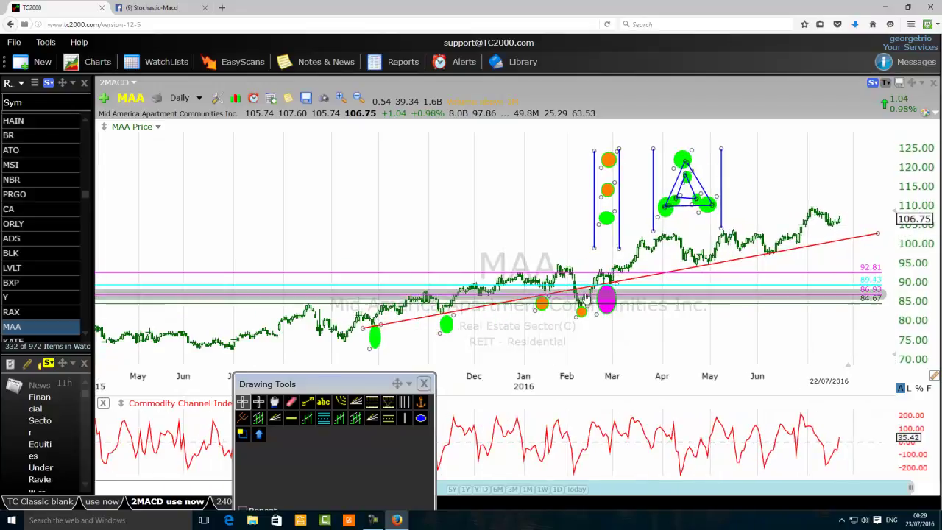
# Step: Shrink the magenta ellipse below the late-February 2016 low so it fits between the 89.43 and 84.67 lines
pyautogui.moveTo(620, 290)
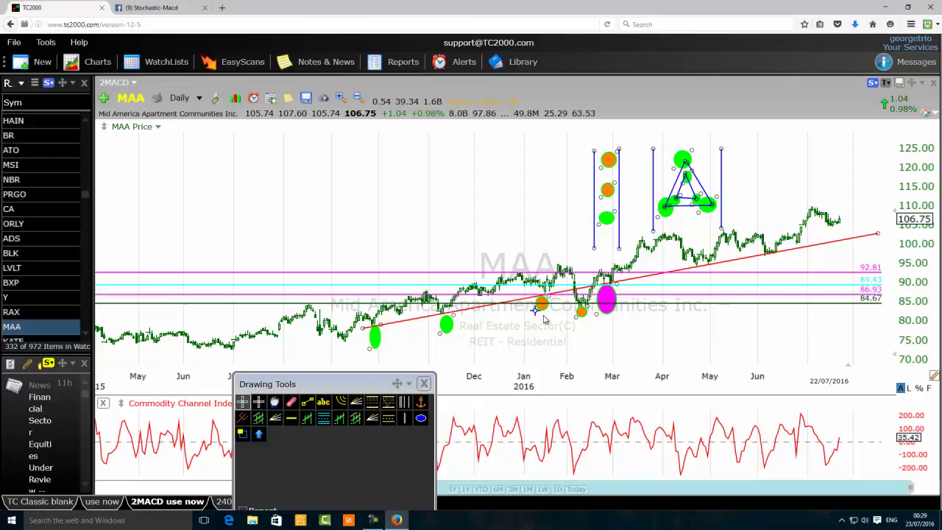
pyautogui.scroll(2, 517, 354)
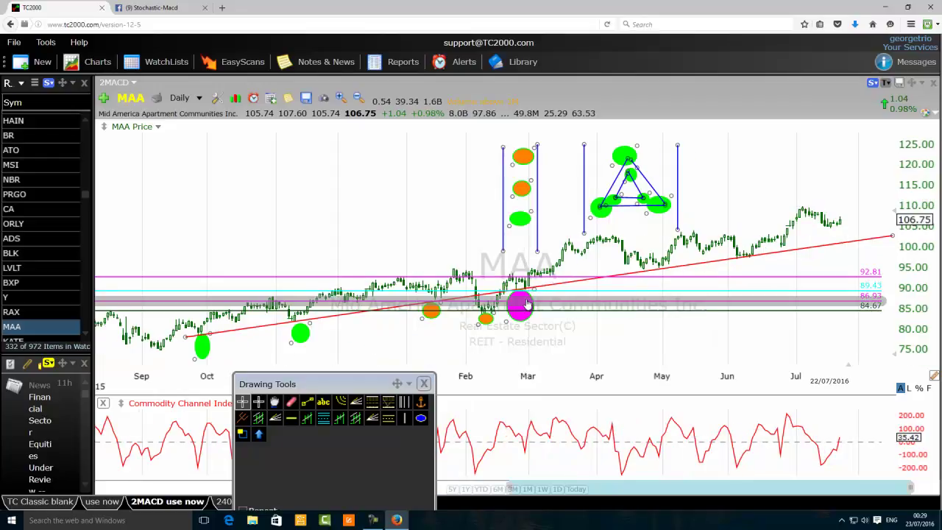
pyautogui.moveTo(529, 297)
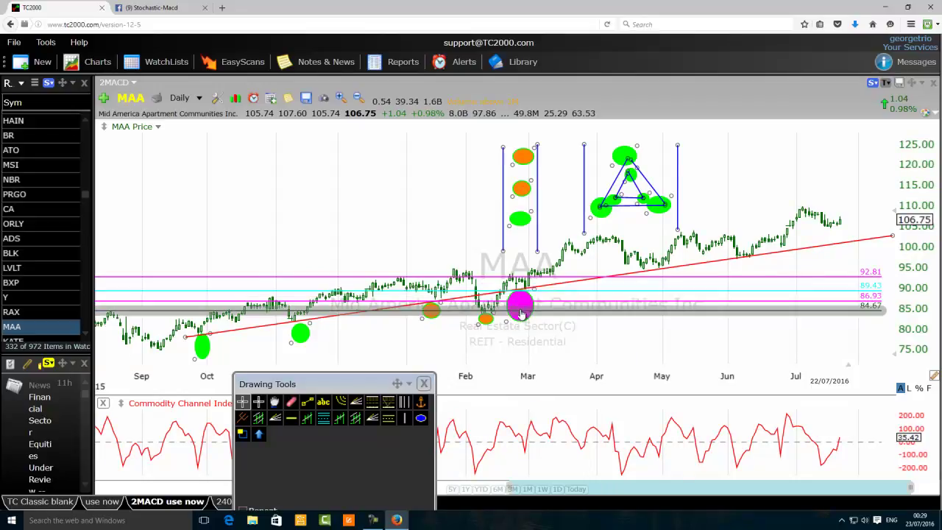
pyautogui.moveTo(509, 323); pyautogui.dragTo(522, 315)
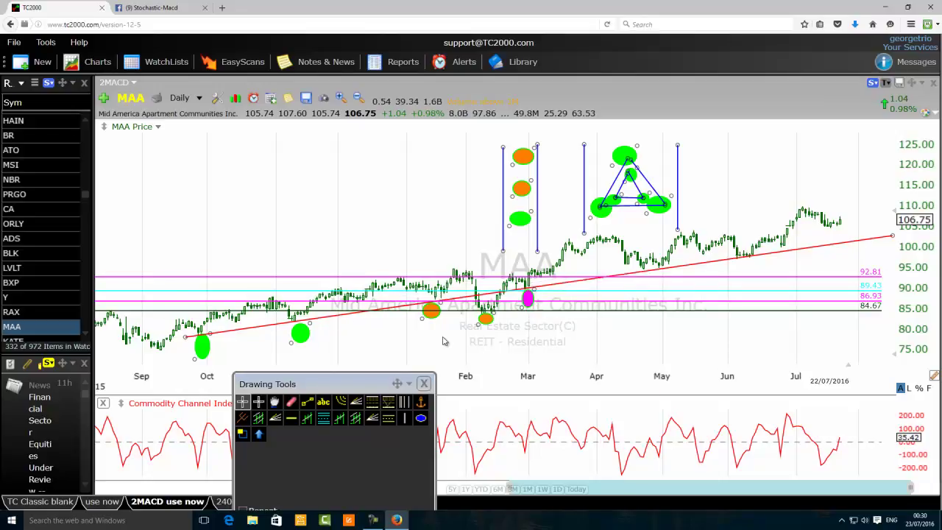
# Step: Examine the daily candles of the February 2016 recovery against the horizontal price levels and the magenta and green ellipses
pyautogui.scroll(2, 445, 341)
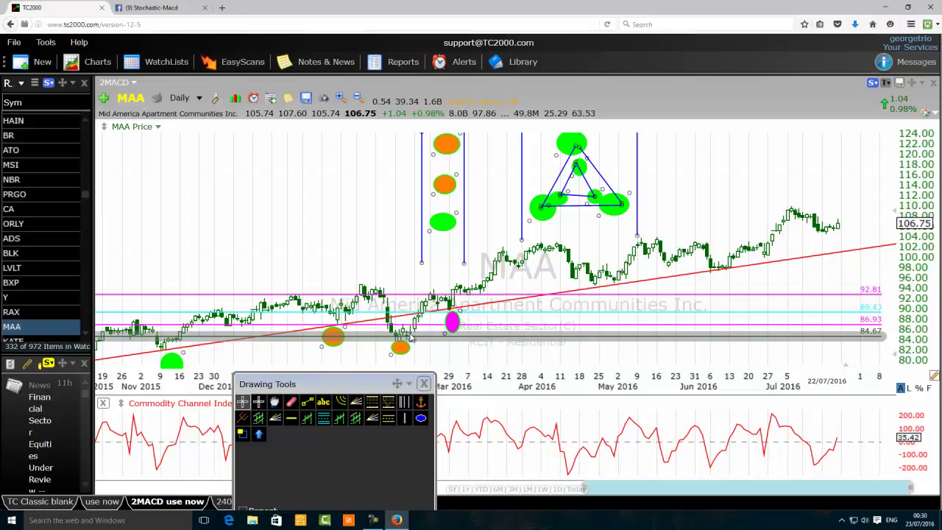
pyautogui.moveTo(417, 329)
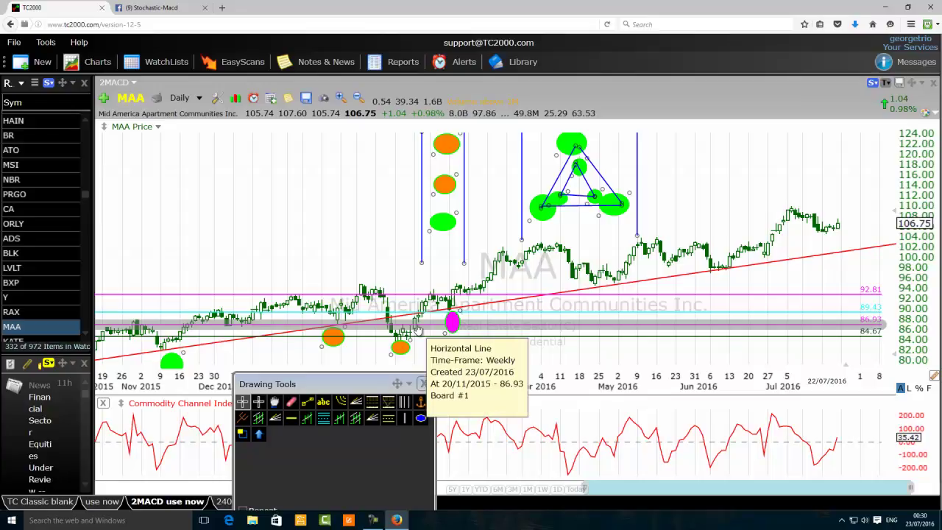
pyautogui.moveTo(435, 295)
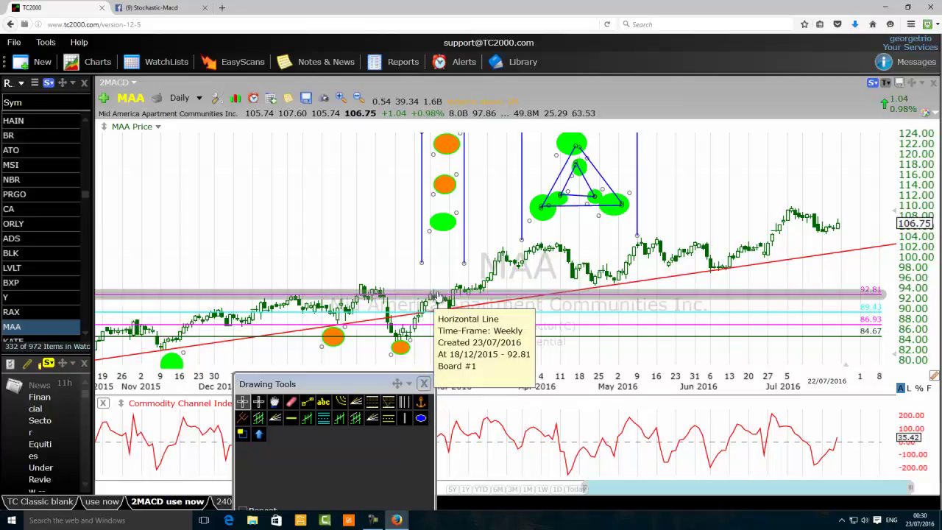
pyautogui.moveTo(449, 318)
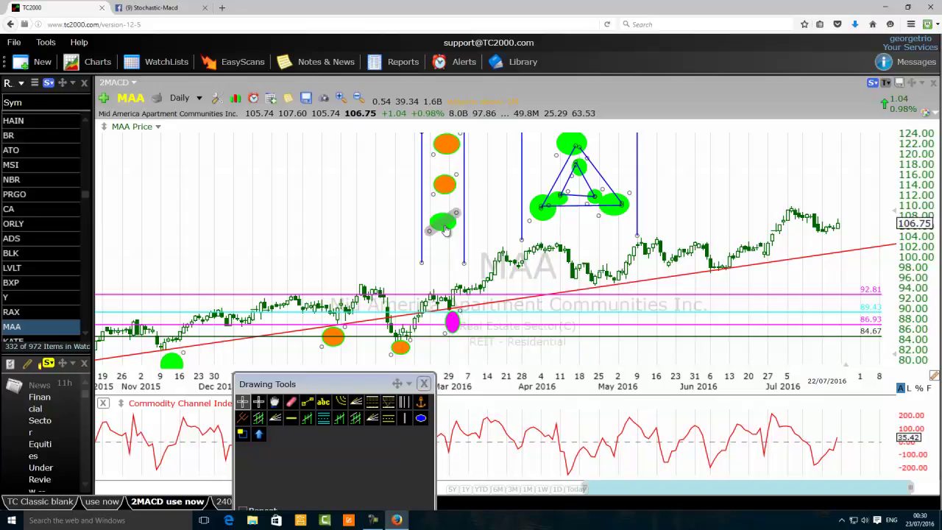
pyautogui.moveTo(444, 230)
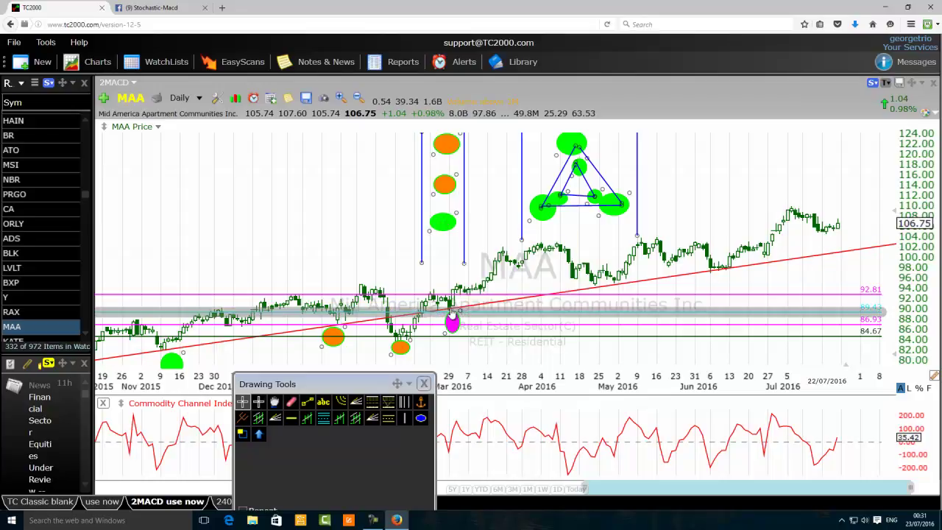
pyautogui.click(200, 97)
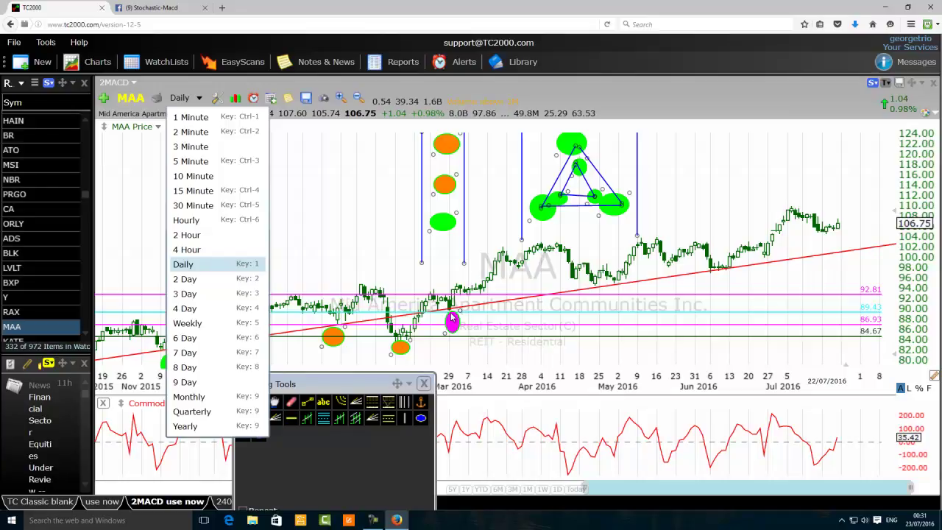
pyautogui.click(315, 406)
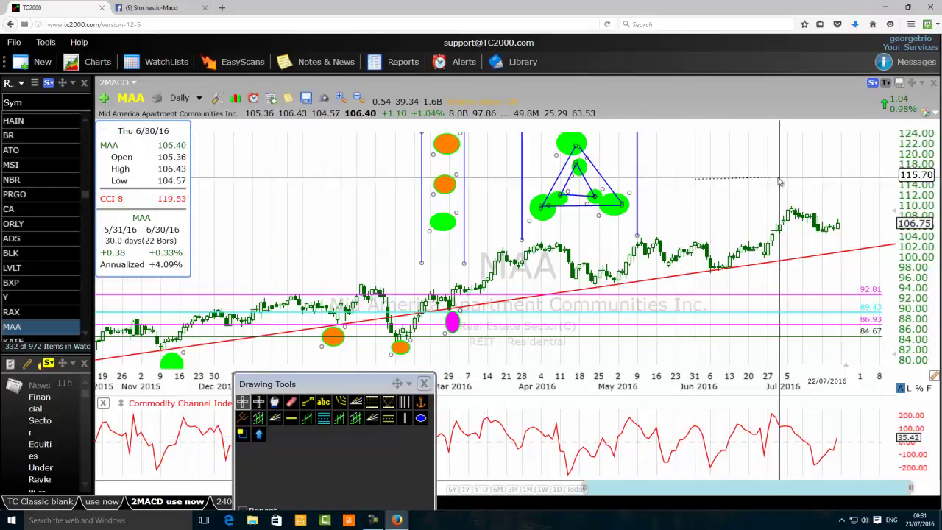
# Step: Draw two crossing trend lines as an X above the June 2016 candles, beside the triangle drawing
pyautogui.click(307, 401)
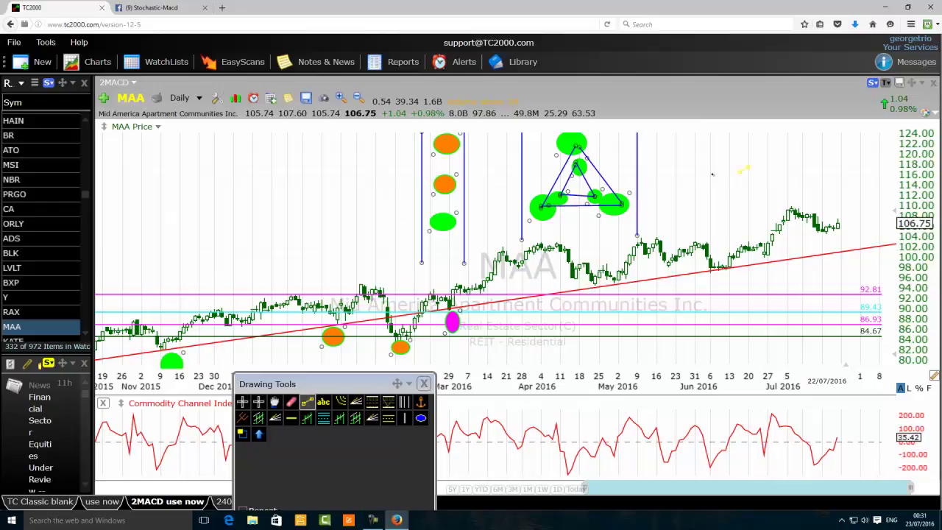
pyautogui.moveTo(670, 154)
pyautogui.mouseDown()
pyautogui.moveTo(760, 199)
pyautogui.moveTo(764, 216)
pyautogui.mouseUp()
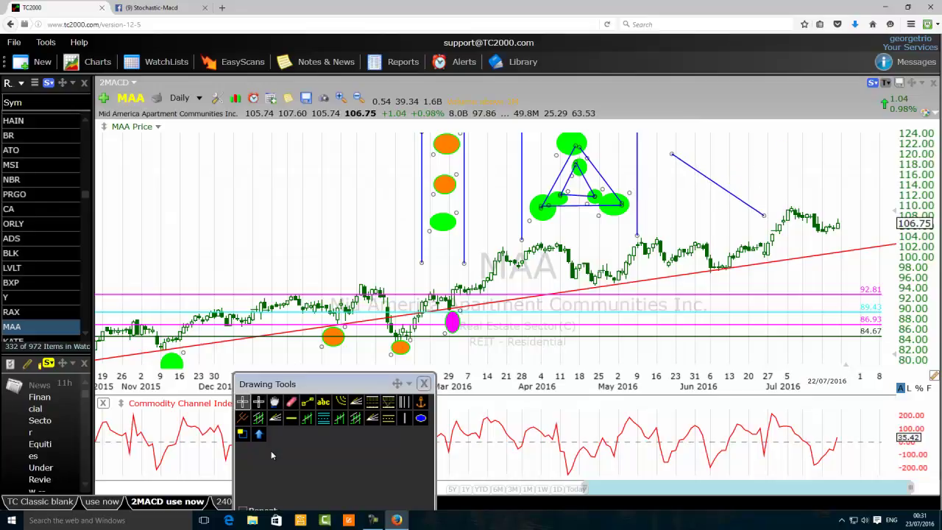
pyautogui.click(307, 404)
pyautogui.moveTo(694, 209); pyautogui.dragTo(740, 171)
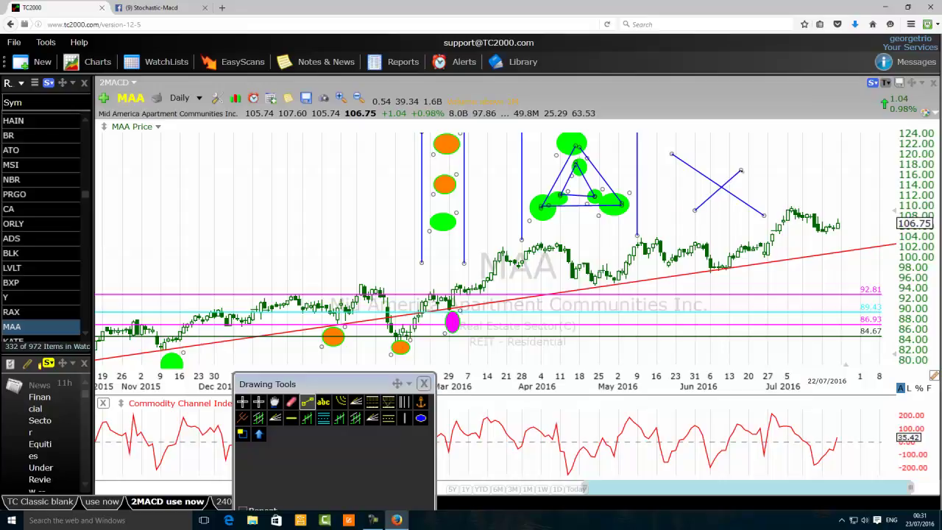
# Step: Draw a steep falling line from the X's upper end to the long falling line, plus a parallel line below to form a channel
pyautogui.click(307, 404)
pyautogui.moveTo(740, 171); pyautogui.dragTo(757, 213)
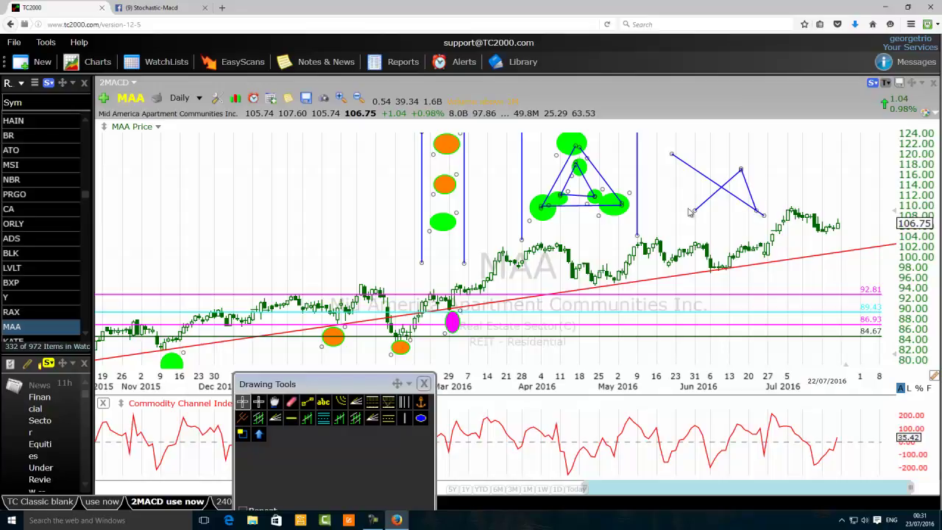
pyautogui.click(308, 403)
pyautogui.moveTo(432, 291); pyautogui.dragTo(443, 286)
pyautogui.moveTo(655, 165); pyautogui.dragTo(749, 228)
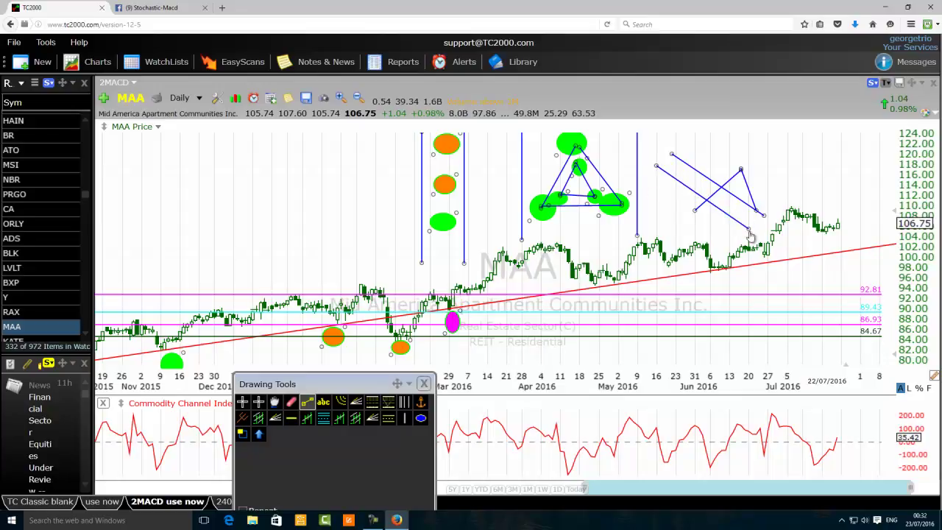
# Step: Move the rising line's lower end inside the falling channel and add a short upward line at the end of the zigzag
pyautogui.moveTo(728, 201); pyautogui.dragTo(733, 214)
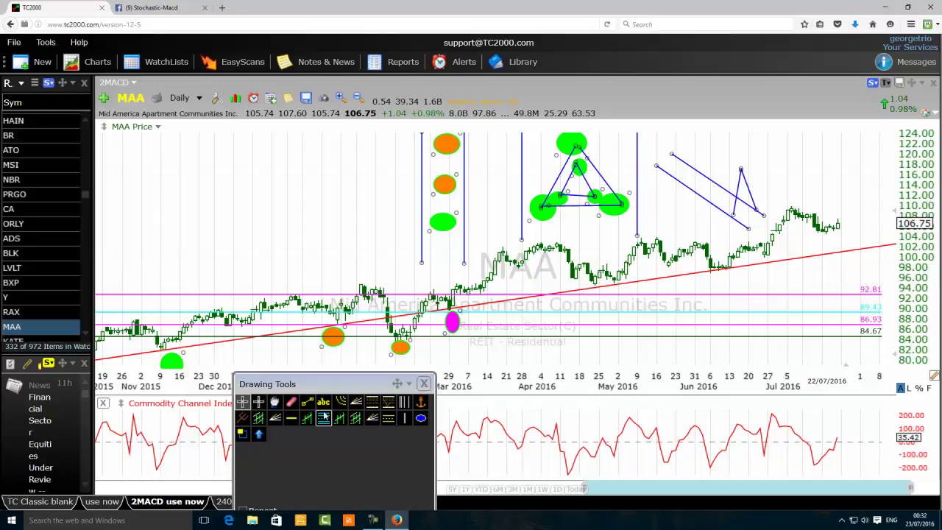
pyautogui.click(307, 401)
pyautogui.moveTo(757, 209); pyautogui.dragTo(767, 199)
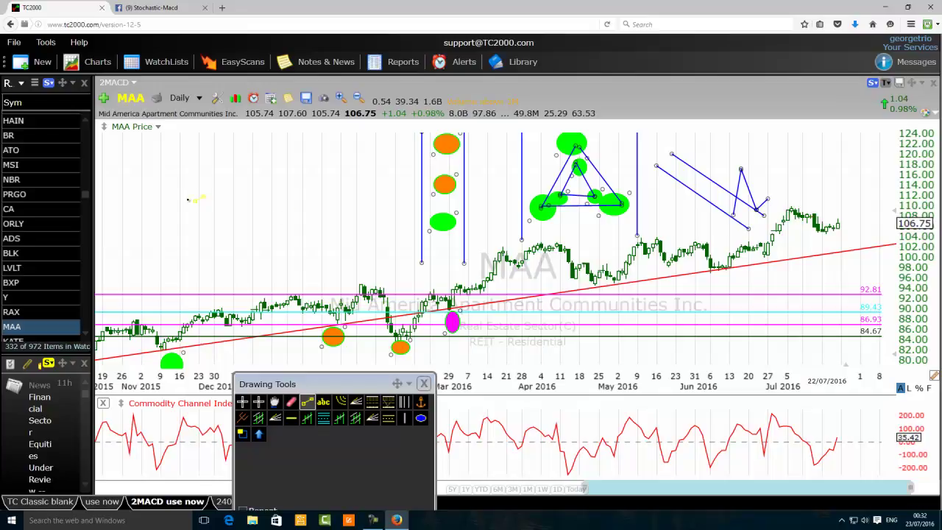
# Step: Draw a horizontal line above the December 2015 candles, crossed by a vertical line, with a falling line back to it and a short upturn
pyautogui.moveTo(194, 214); pyautogui.dragTo(336, 212)
pyautogui.click(307, 401)
pyautogui.moveTo(239, 235); pyautogui.dragTo(237, 181)
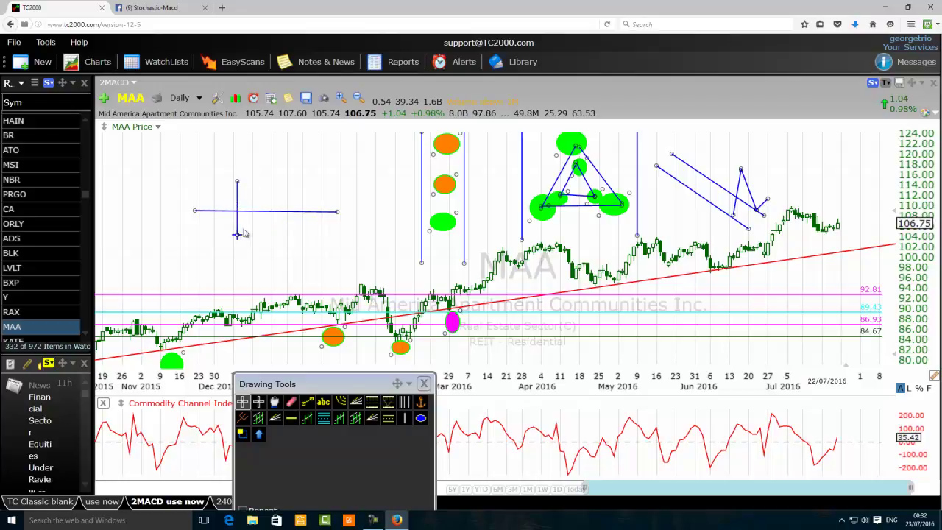
pyautogui.click(307, 401)
pyautogui.moveTo(237, 181); pyautogui.dragTo(279, 212)
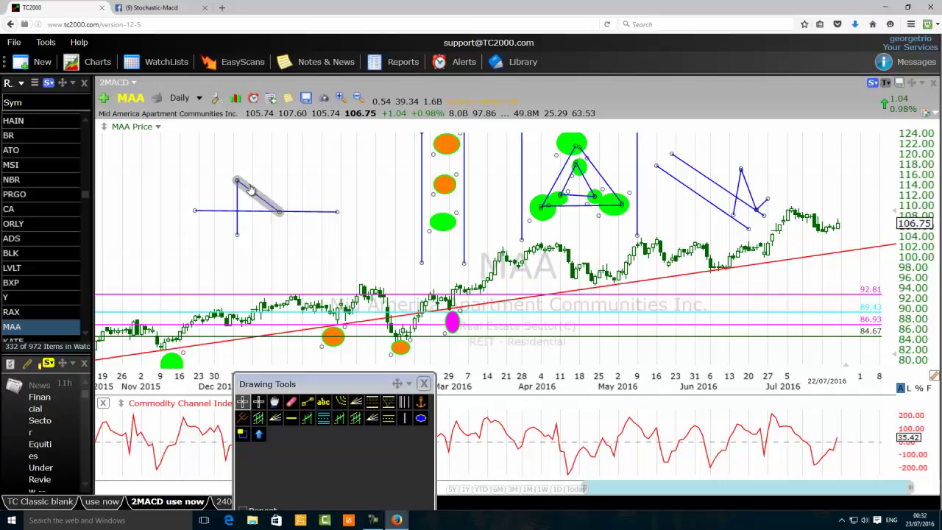
pyautogui.click(306, 401)
pyautogui.moveTo(278, 211); pyautogui.dragTo(283, 196)
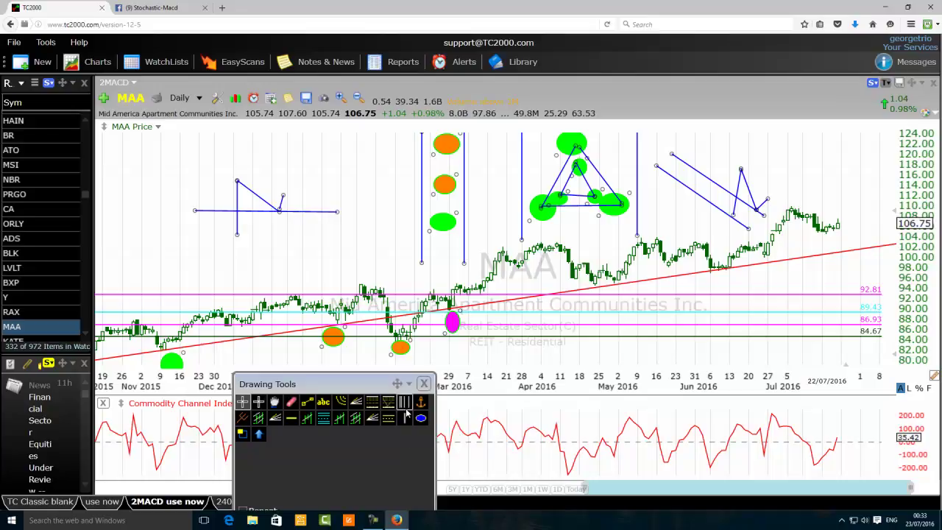
# Step: Draw a falling trend line across the July 2016 candles and a horizontal line at about 104 from mid-May 2016 past the latest candle
pyautogui.click(308, 402)
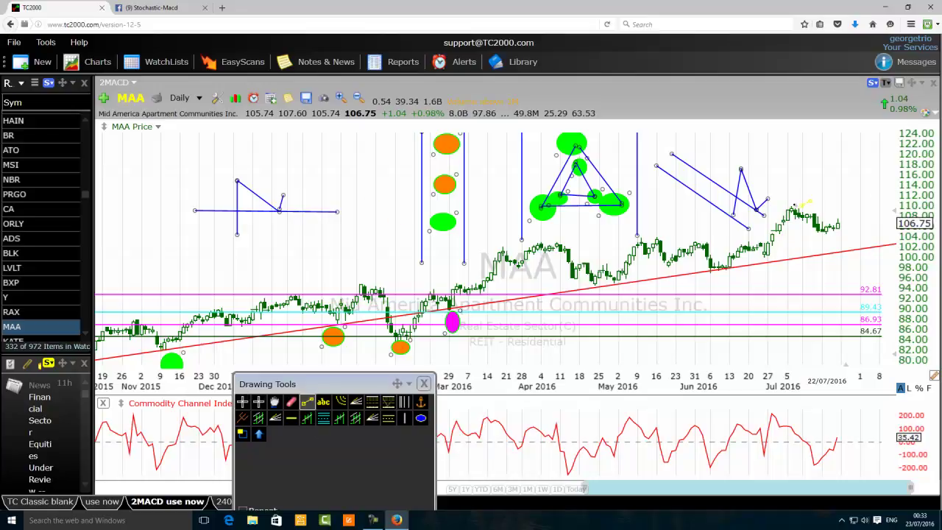
pyautogui.moveTo(795, 202); pyautogui.dragTo(845, 235)
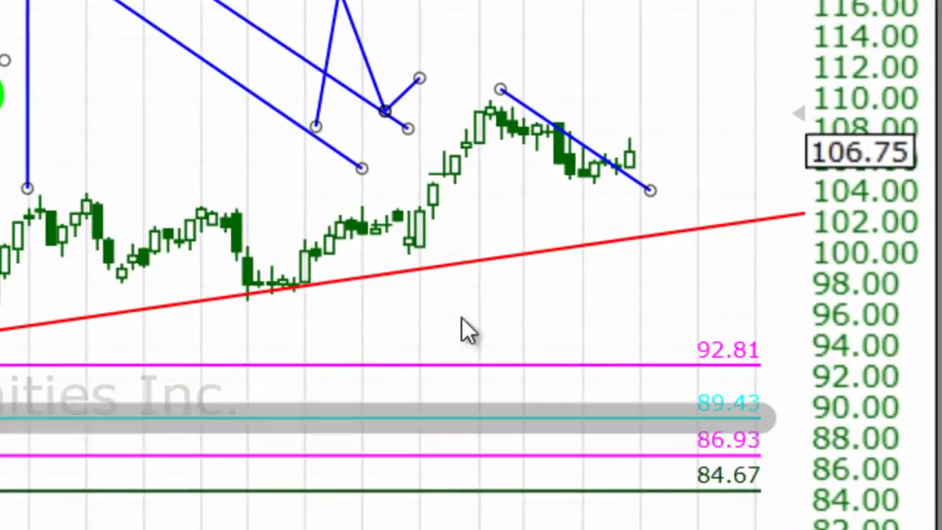
pyautogui.click(568, 136)
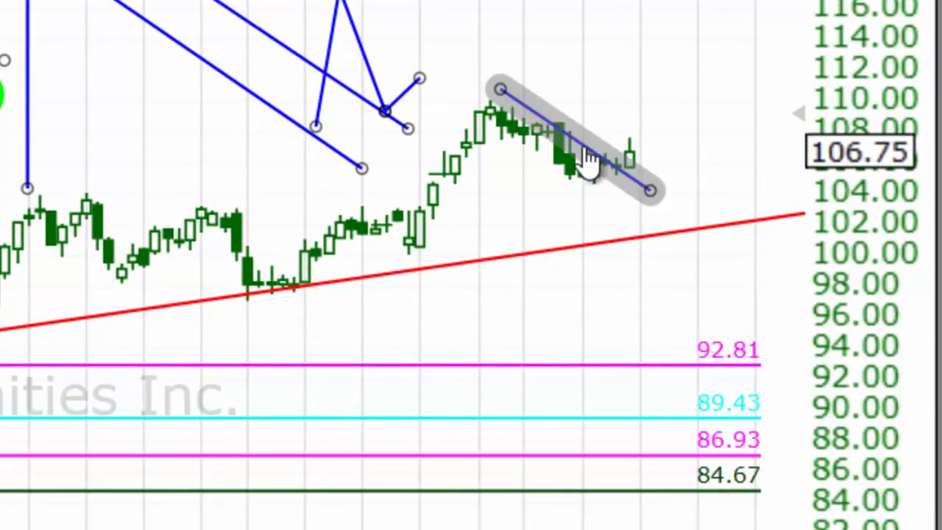
pyautogui.click(791, 273)
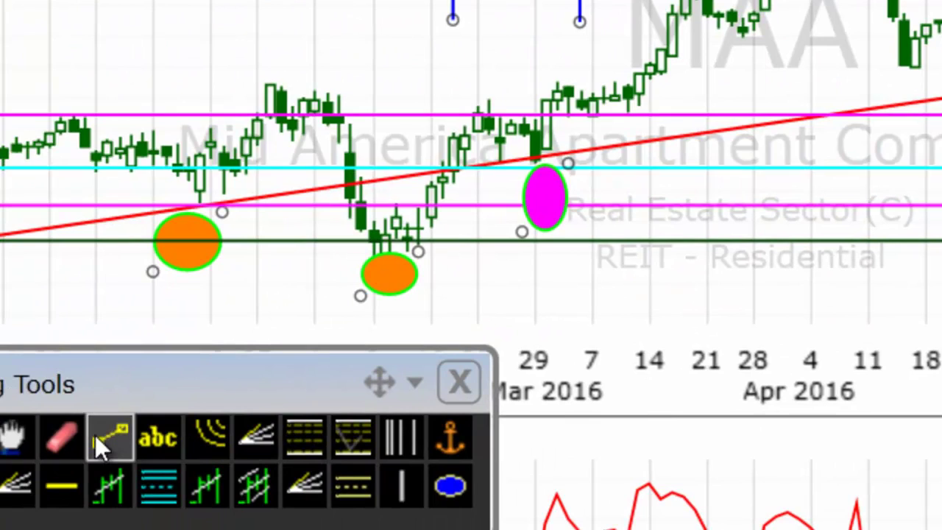
pyautogui.click(103, 435)
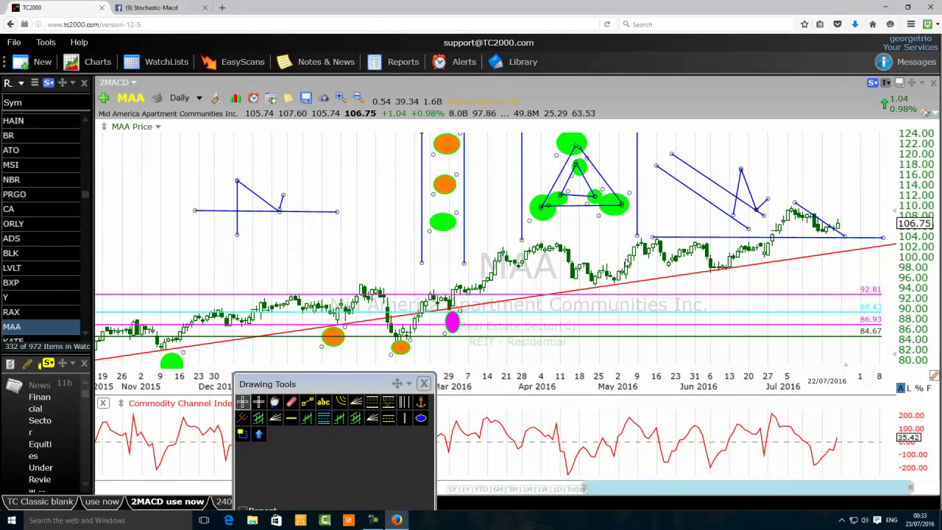
pyautogui.click(651, 238)
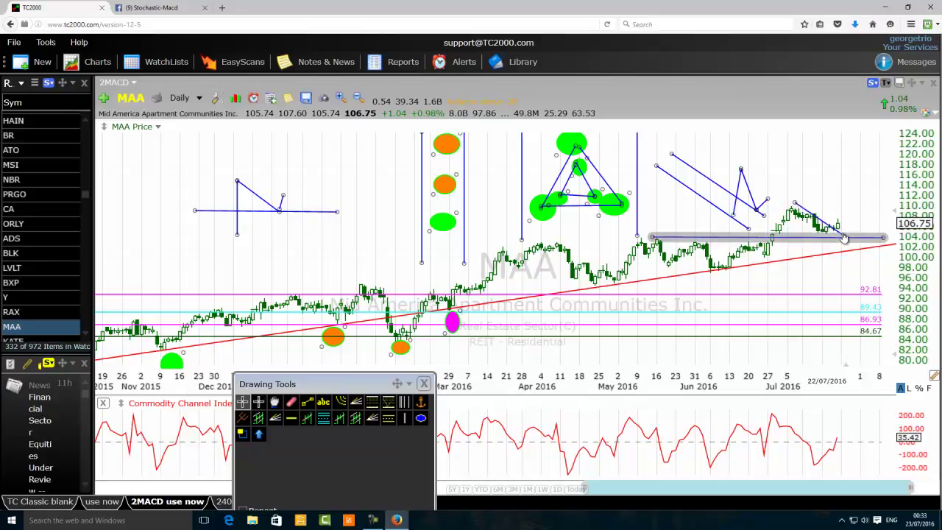
# Step: Examine the stacked orange and green ellipses and the triangle drawing against the magenta ellipse and the candles below
pyautogui.moveTo(837, 230)
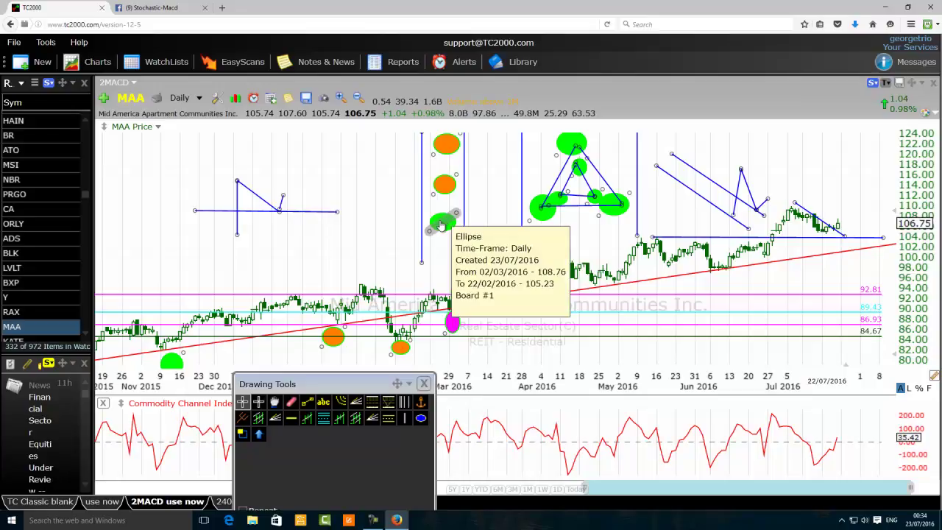
pyautogui.moveTo(446, 315)
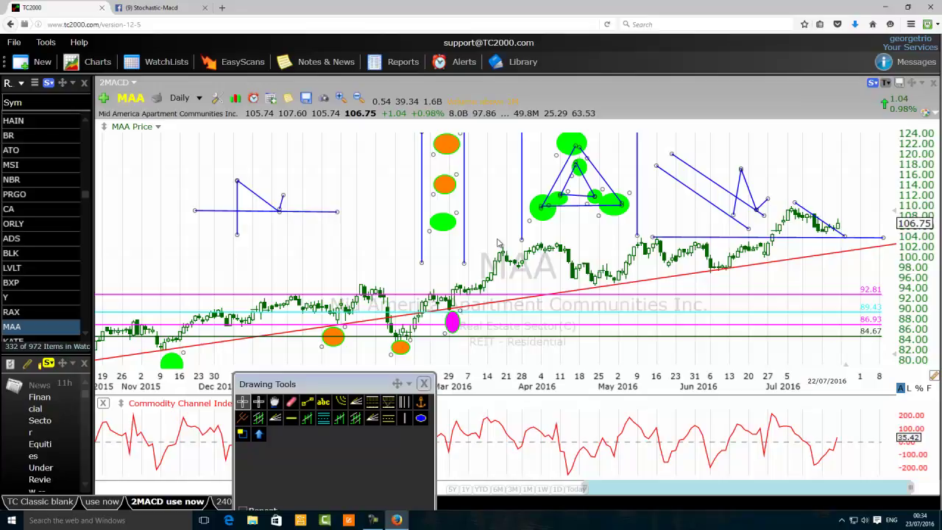
pyautogui.moveTo(453, 140); pyautogui.dragTo(452, 153)
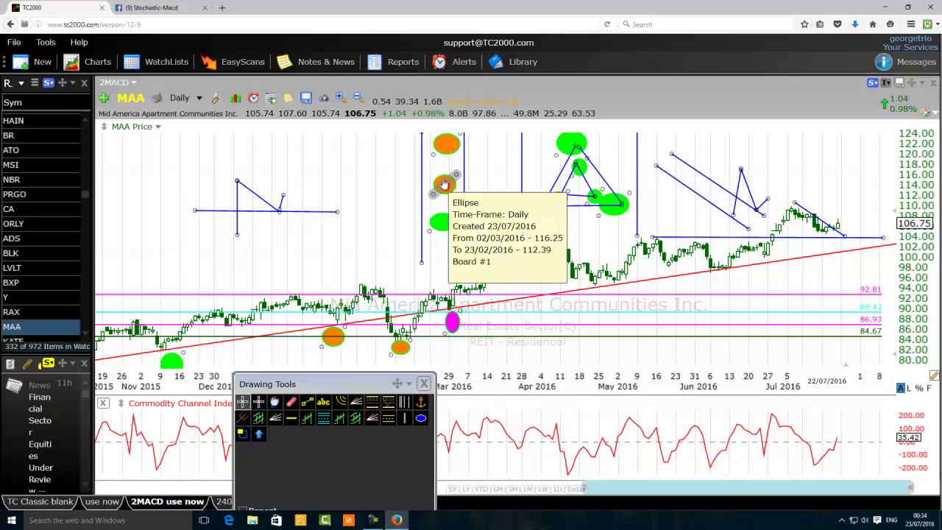
pyautogui.moveTo(444, 189)
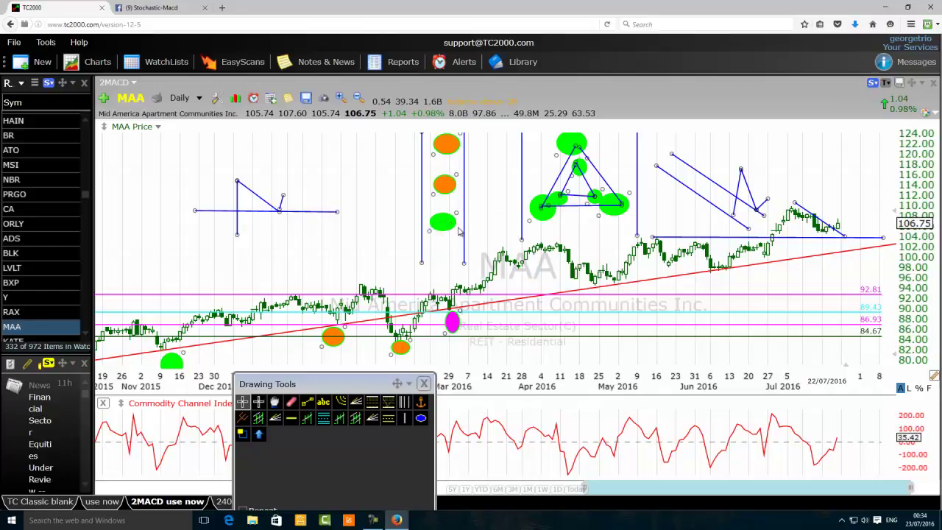
pyautogui.moveTo(443, 223)
pyautogui.moveTo(599, 171)
pyautogui.moveTo(448, 149)
pyautogui.moveTo(643, 284)
# Step: View the annotated MAA chart on the weekly timeframe and on the monthly timeframe
pyautogui.click(199, 98)
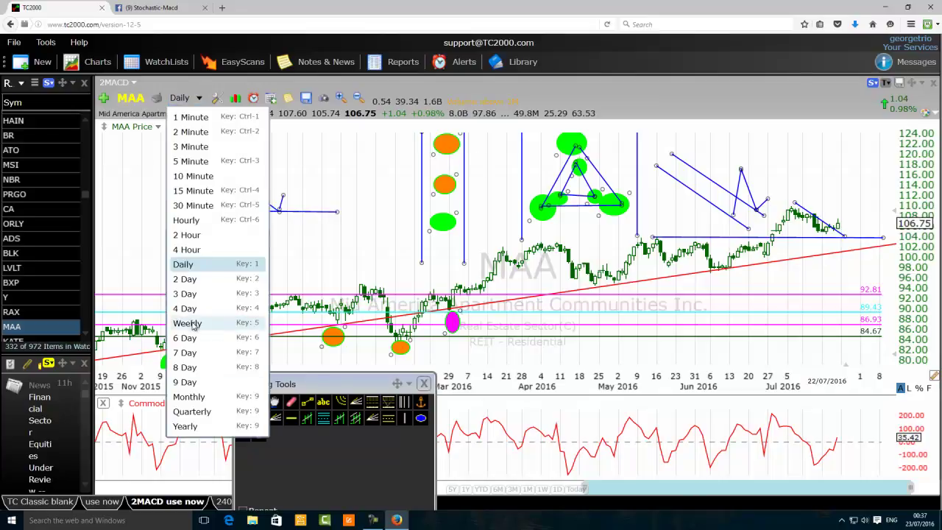
pyautogui.click(228, 325)
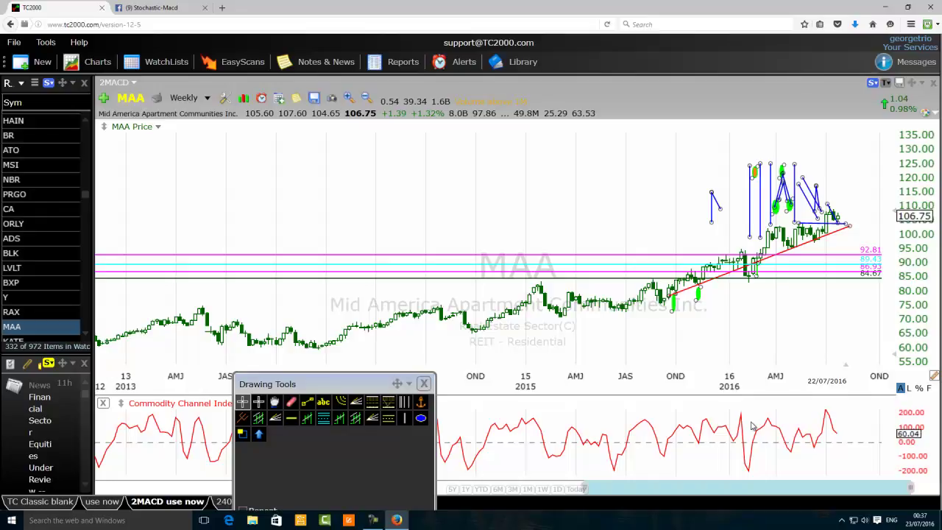
pyautogui.click(208, 99)
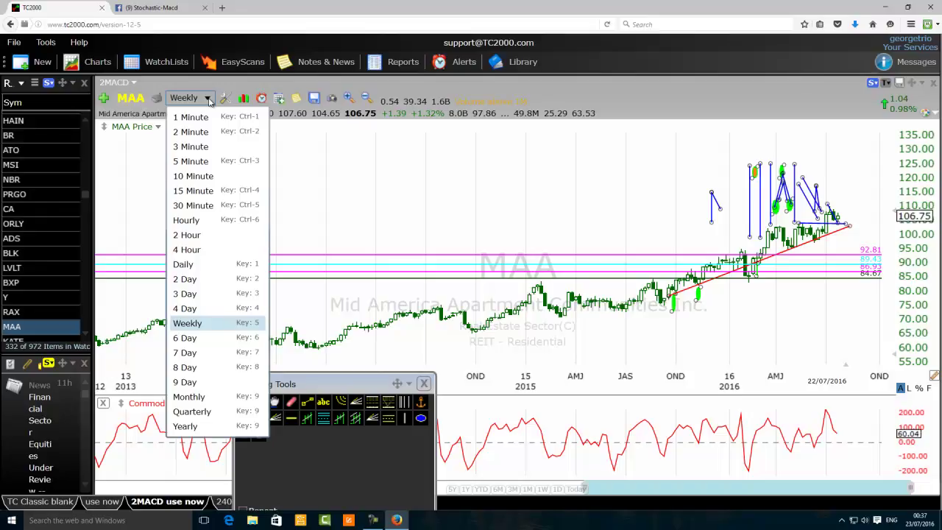
pyautogui.click(195, 398)
pyautogui.scroll(2, 786, 396)
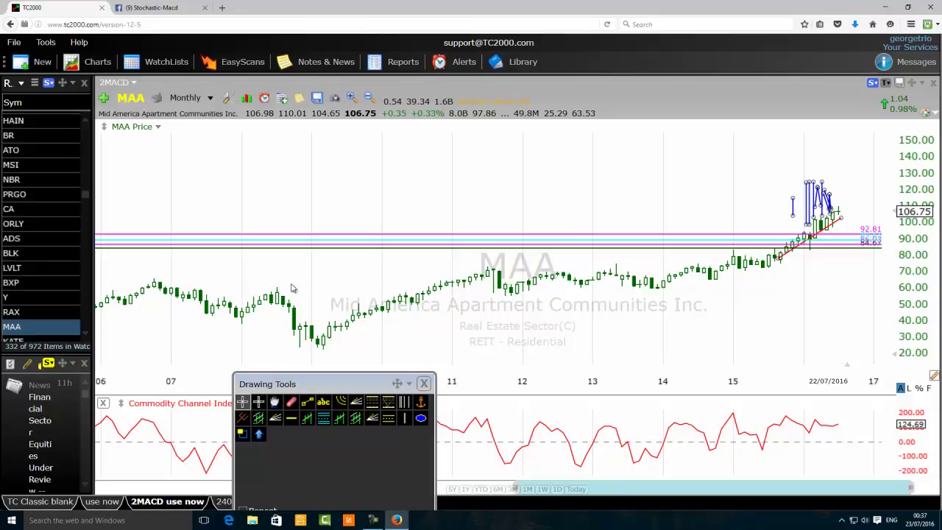
# Step: View the MAA chart on the 10 Minute timeframe and on the 3 Day timeframe
pyautogui.click(208, 98)
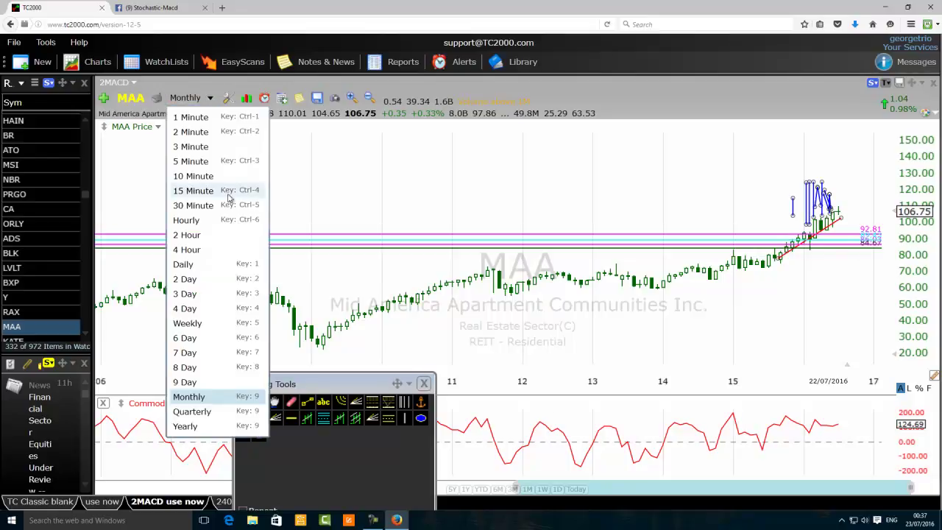
pyautogui.click(191, 177)
pyautogui.scroll(-6, 439, 318)
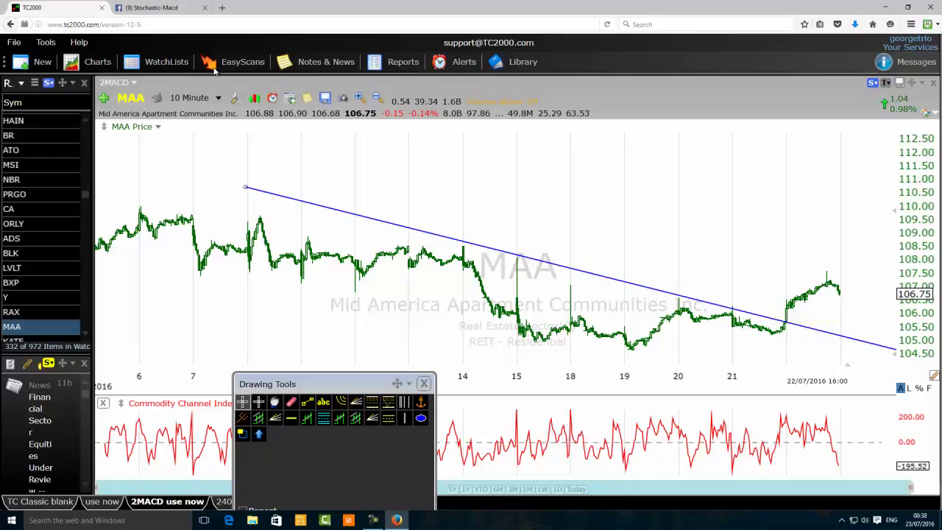
pyautogui.click(219, 99)
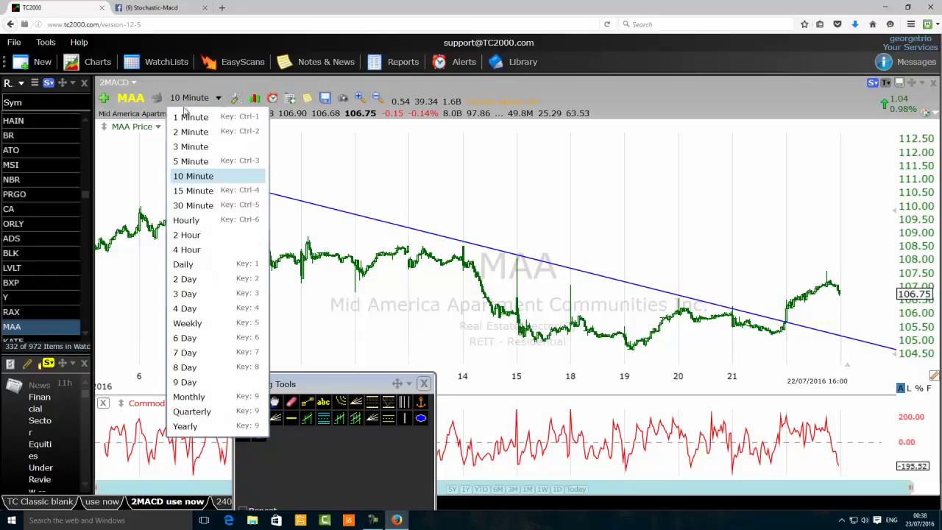
pyautogui.click(187, 295)
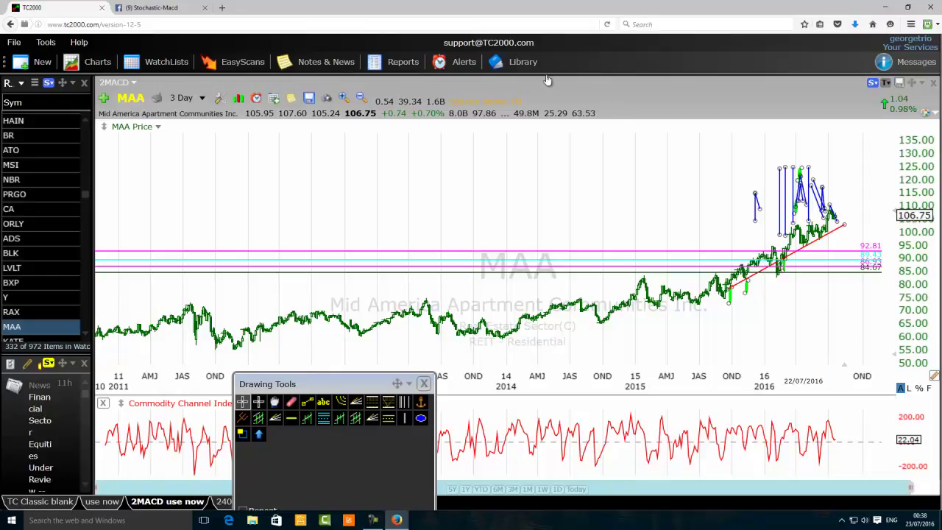
# Step: Return the MAA chart to the daily timeframe, showing roughly late September 2015 through July 2016, and review the ellipses and triangle drawing
pyautogui.click(202, 98)
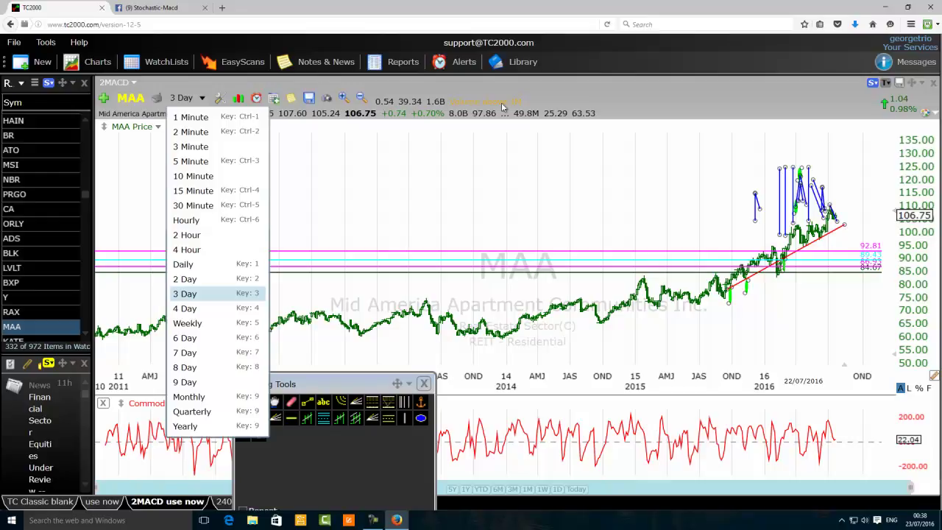
pyautogui.click(183, 264)
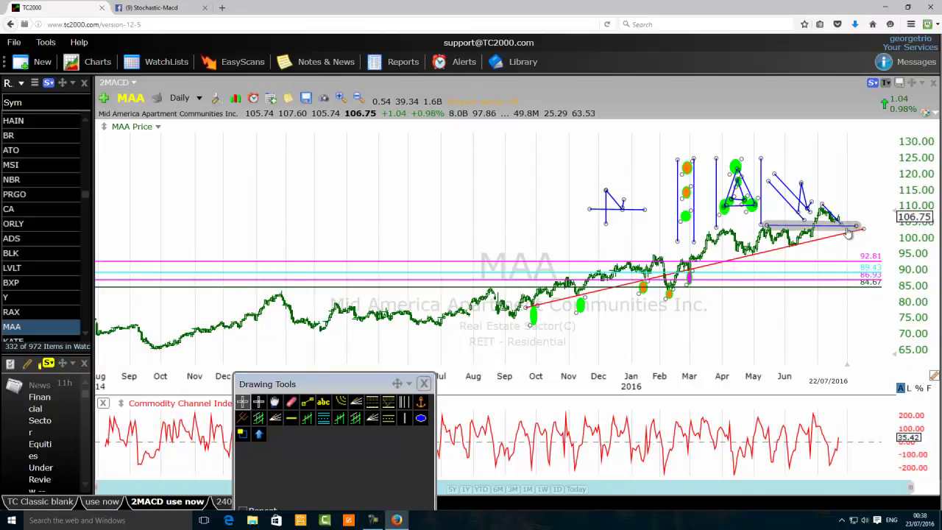
pyautogui.moveTo(842, 229)
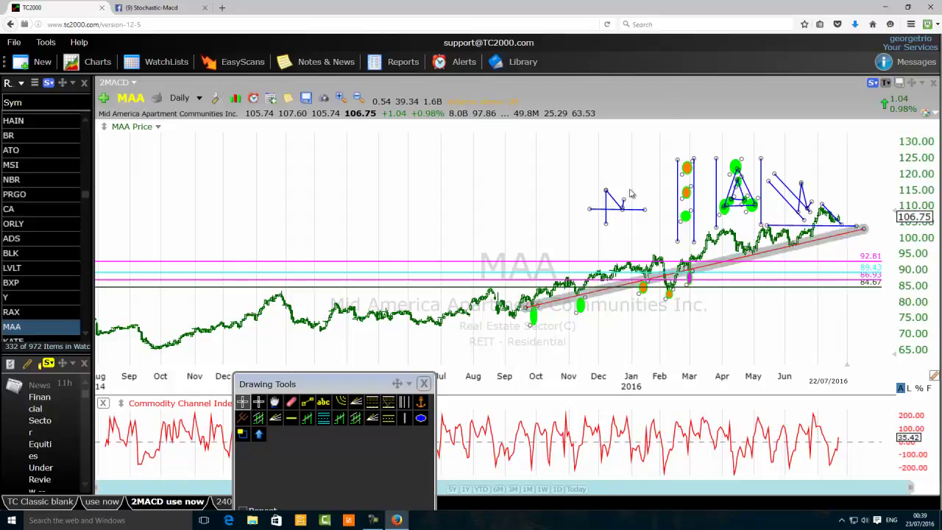
pyautogui.scroll(2, 408, 171)
pyautogui.scroll(2, 424, 193)
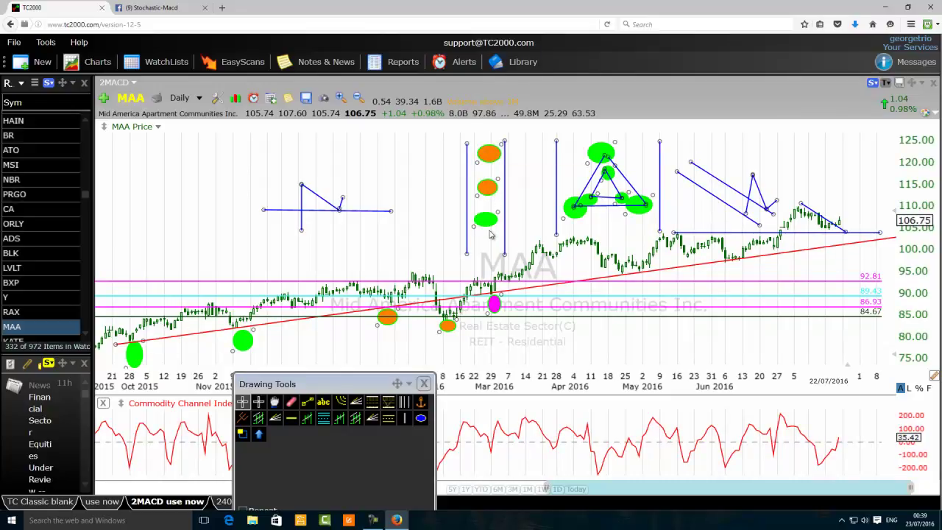
pyautogui.moveTo(490, 228)
pyautogui.moveTo(491, 304)
pyautogui.moveTo(617, 201)
pyautogui.moveTo(488, 223)
pyautogui.click(373, 520)
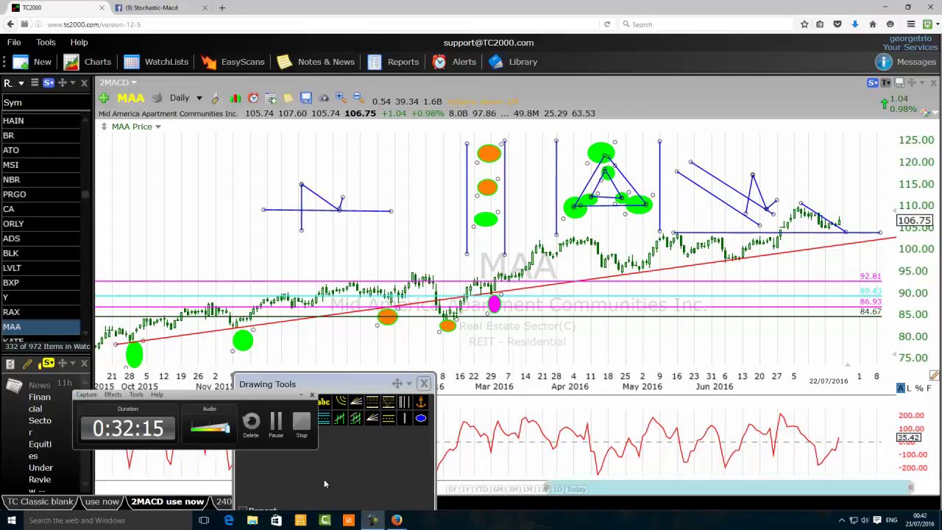